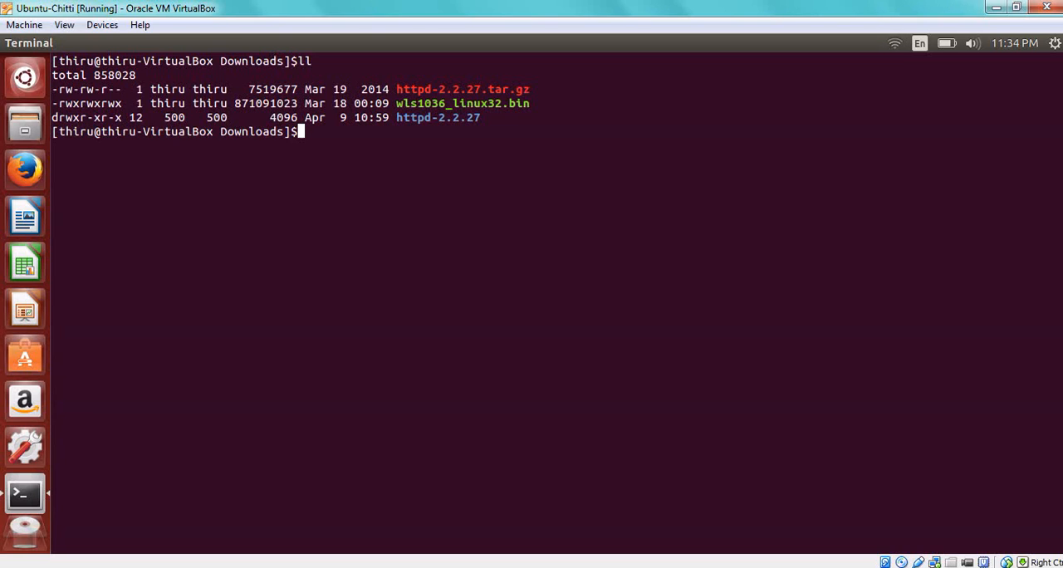
Run the WebLogic installer ./wls1036_linux32.bin from the Downloads folder without the console mode option.
{"action": "type", "text": "./w"}
{"action": "key", "text": "Tab"}
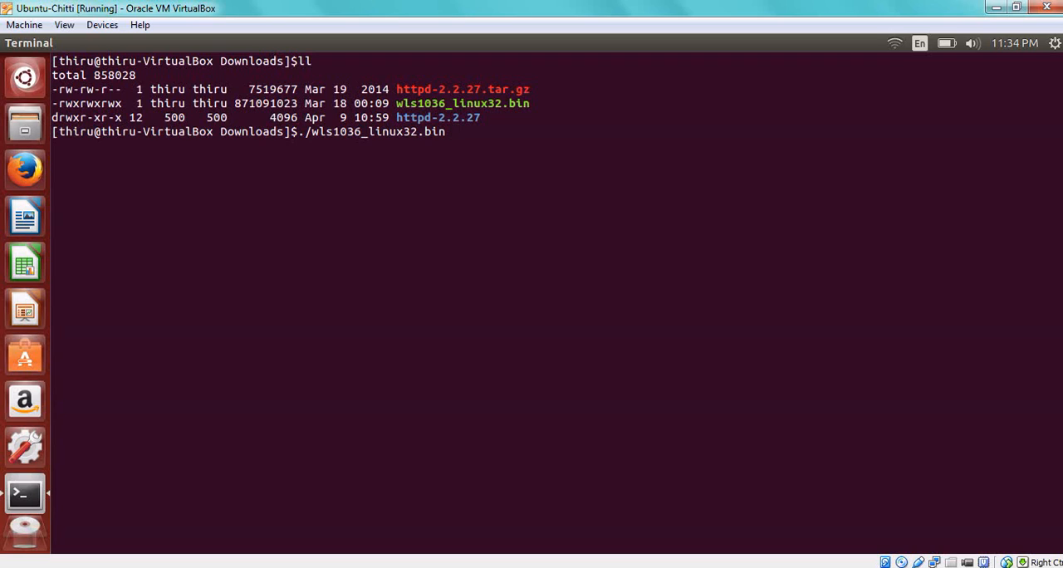
{"action": "type", "text": "-mode=console"}
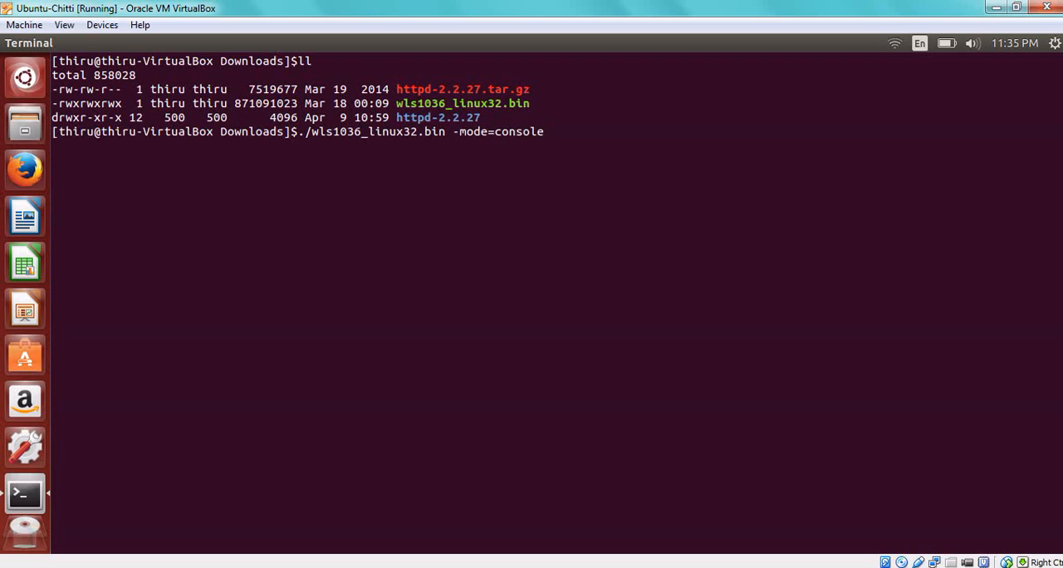
{"action": "key", "text": "BackSpace"}
{"action": "key", "text": "BackSpace"}
{"action": "key", "text": "BackSpace"}
{"action": "key", "text": "BackSpace"}
{"action": "key", "text": "BackSpace"}
{"action": "key", "text": "BackSpace"}
{"action": "key", "text": "BackSpace"}
{"action": "key", "text": "BackSpace"}
{"action": "key", "text": "BackSpace"}
{"action": "key", "text": "BackSpace"}
{"action": "key", "text": "BackSpace"}
{"action": "key", "text": "BackSpace"}
{"action": "key", "text": "BackSpace"}
{"action": "key", "text": "BackSpace"}
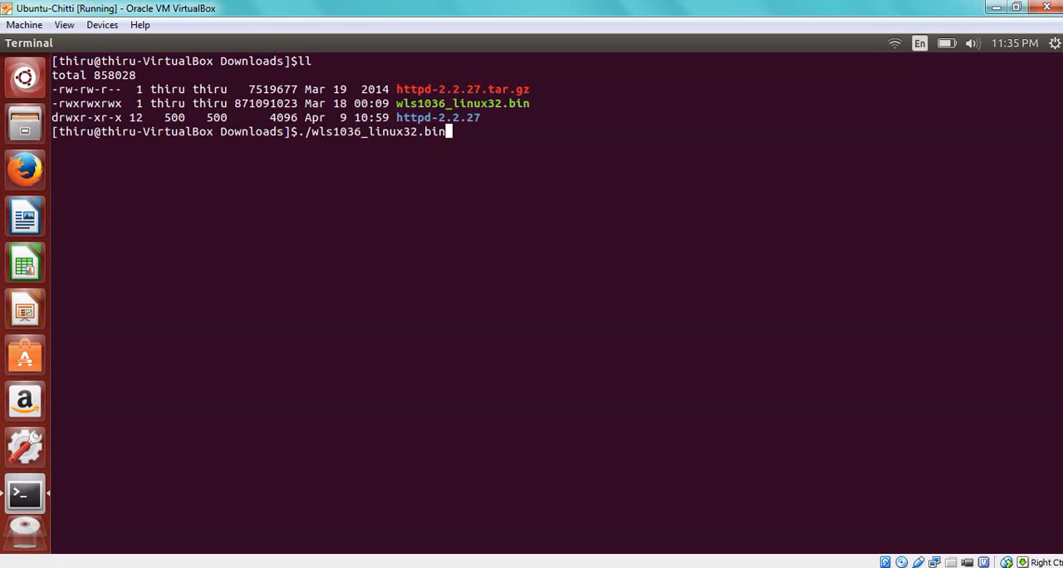
{"action": "key", "text": "Return"}
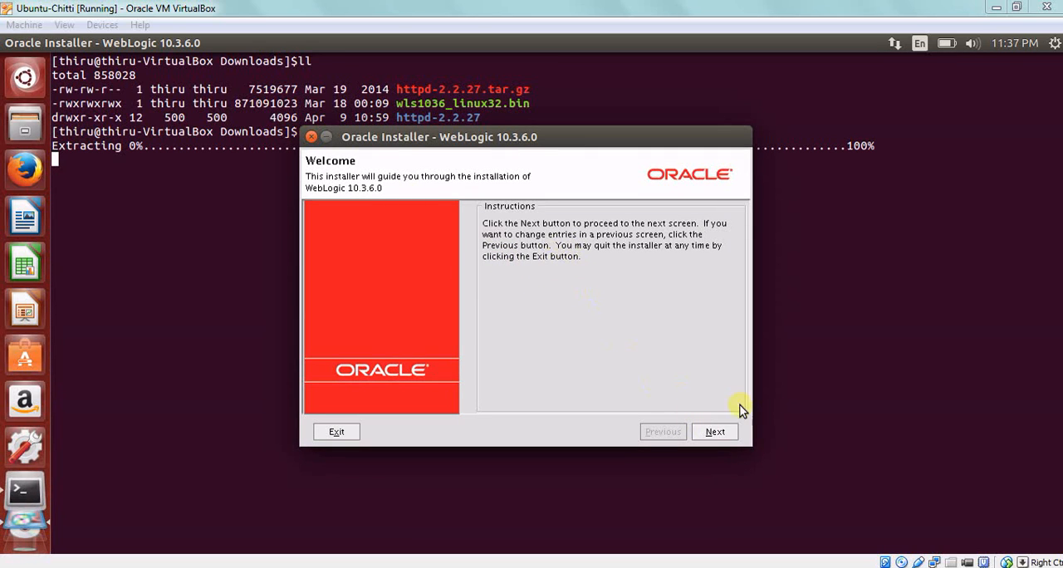
Proceed past the welcome page and set the new Middleware home directory to /opt/oracle-weblogic-server.
{"action": "left_click", "coordinate": [716, 431]}
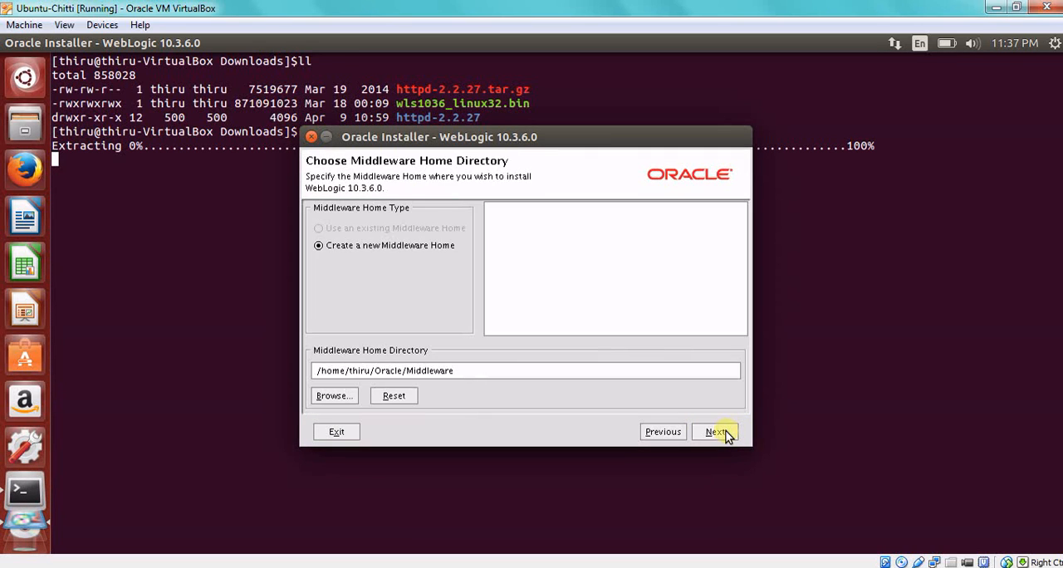
{"action": "triple_click", "coordinate": [470, 369]}
{"action": "left_click", "coordinate": [470, 368]}
{"action": "triple_click", "coordinate": [470, 368]}
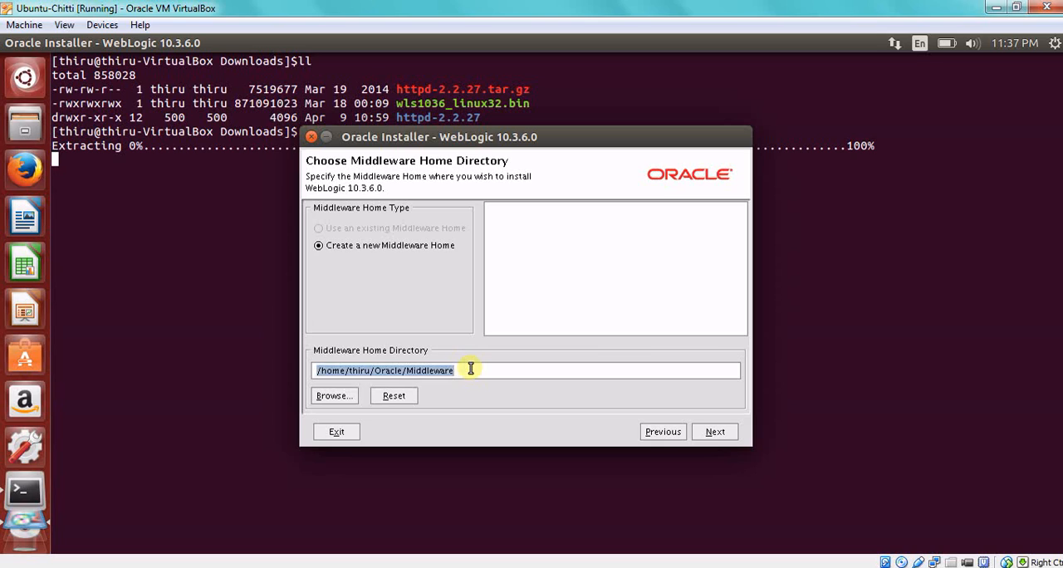
{"action": "type", "text": "/opt/"}
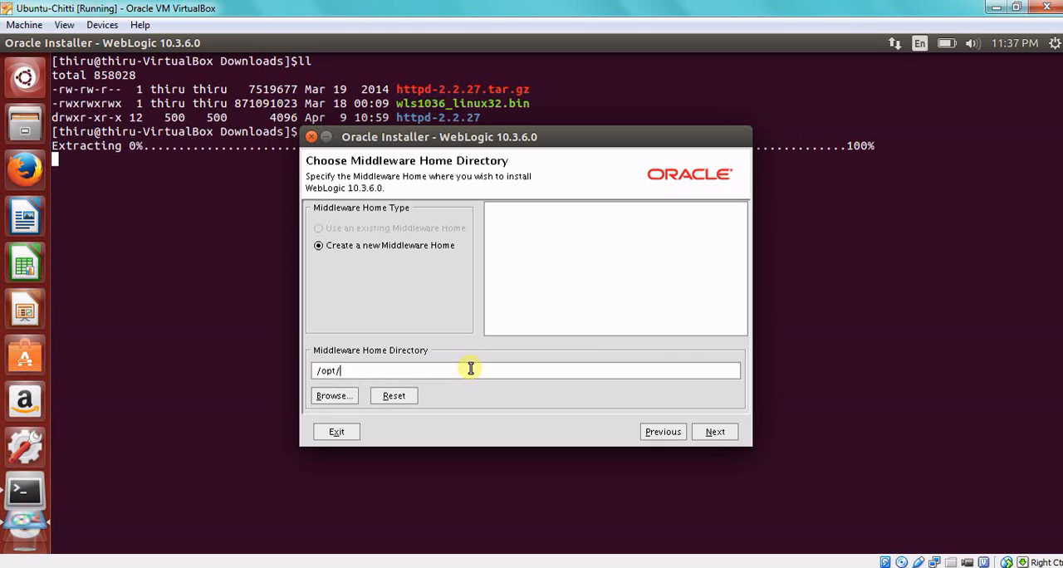
{"action": "type", "text": "oracle-weblogic-serve"}
{"action": "key", "text": "BackSpace"}
{"action": "key", "text": "BackSpace"}
{"action": "key", "text": "BackSpace"}
{"action": "type", "text": "rver"}
{"action": "left_click", "coordinate": [730, 431]}
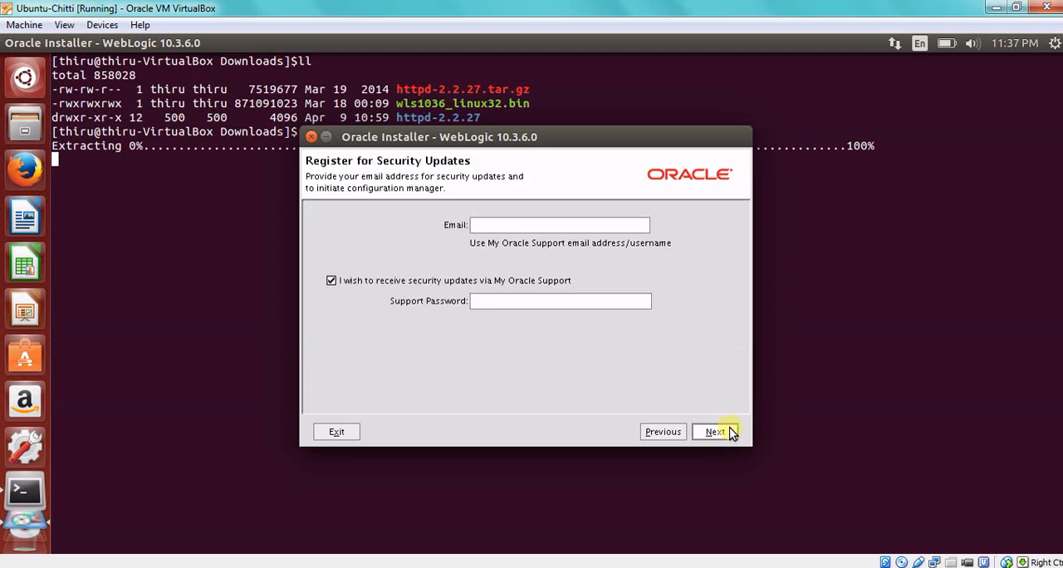
Opt out of security updates via My Oracle Support, agree to bypass the configuration manager, and continue.
{"action": "left_click", "coordinate": [400, 282]}
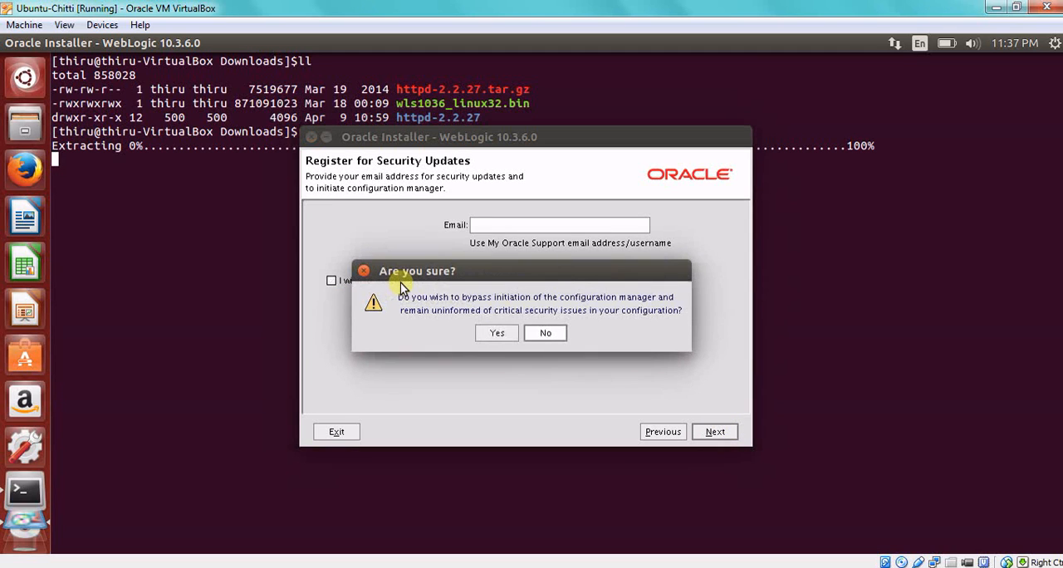
{"action": "left_click", "coordinate": [497, 332]}
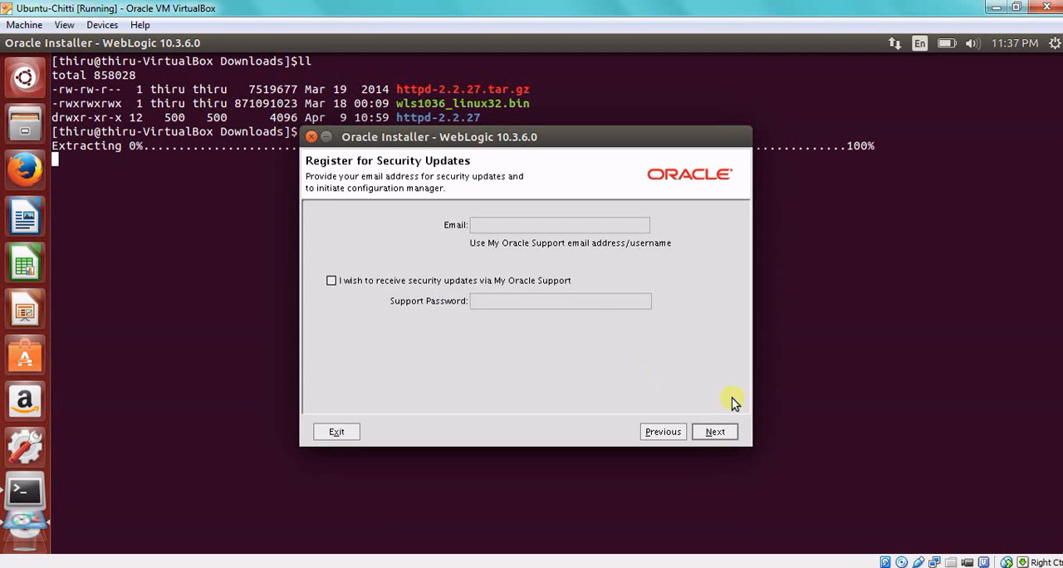
{"action": "left_click", "coordinate": [735, 436]}
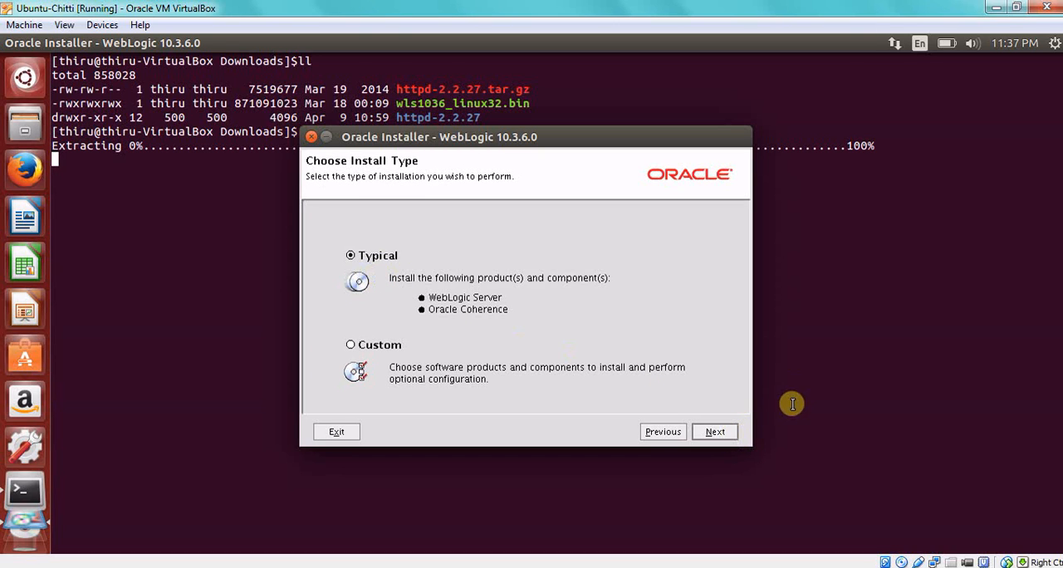
Install the Typical set of products in the default product directories and finish the installer with Run Quickstart enabled.
{"action": "left_click", "coordinate": [716, 432]}
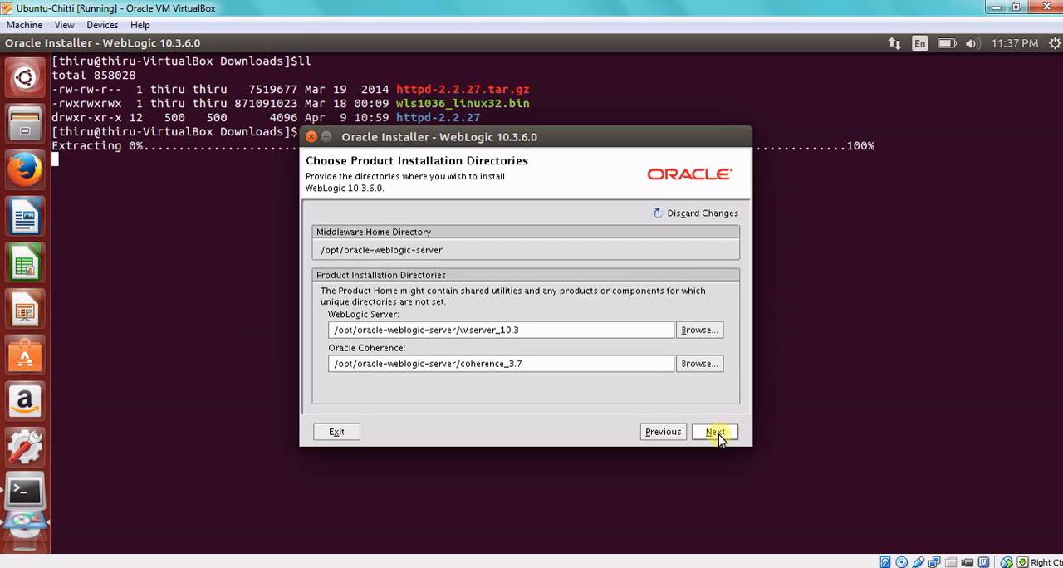
{"action": "left_click", "coordinate": [716, 432]}
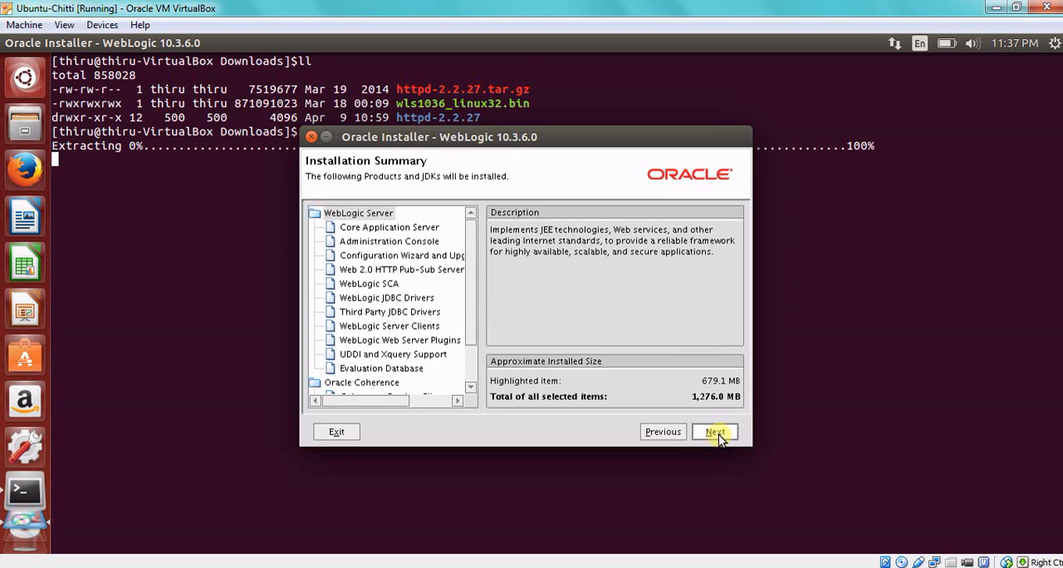
{"action": "left_click", "coordinate": [716, 432]}
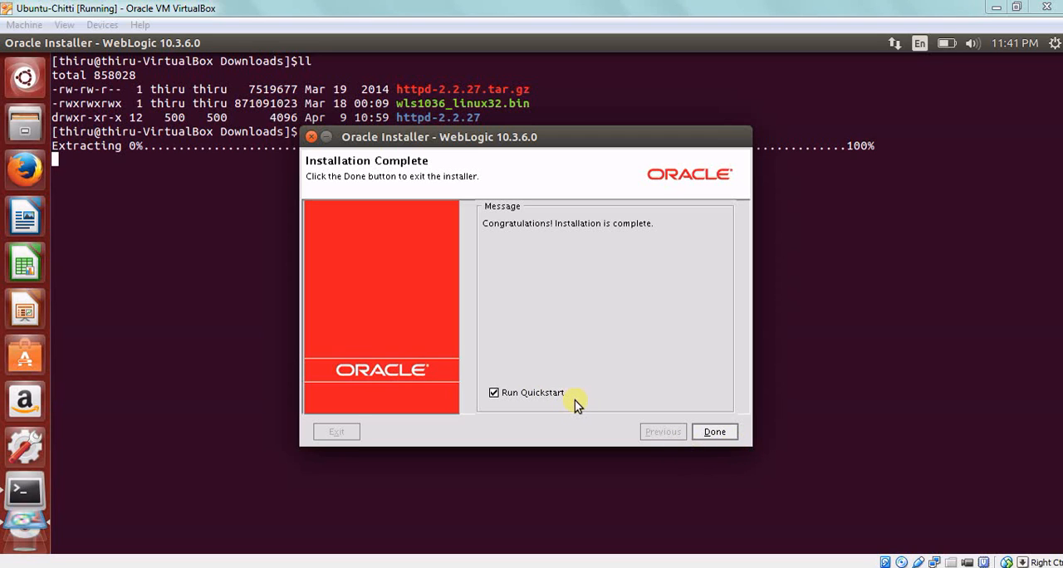
{"action": "left_click", "coordinate": [710, 433]}
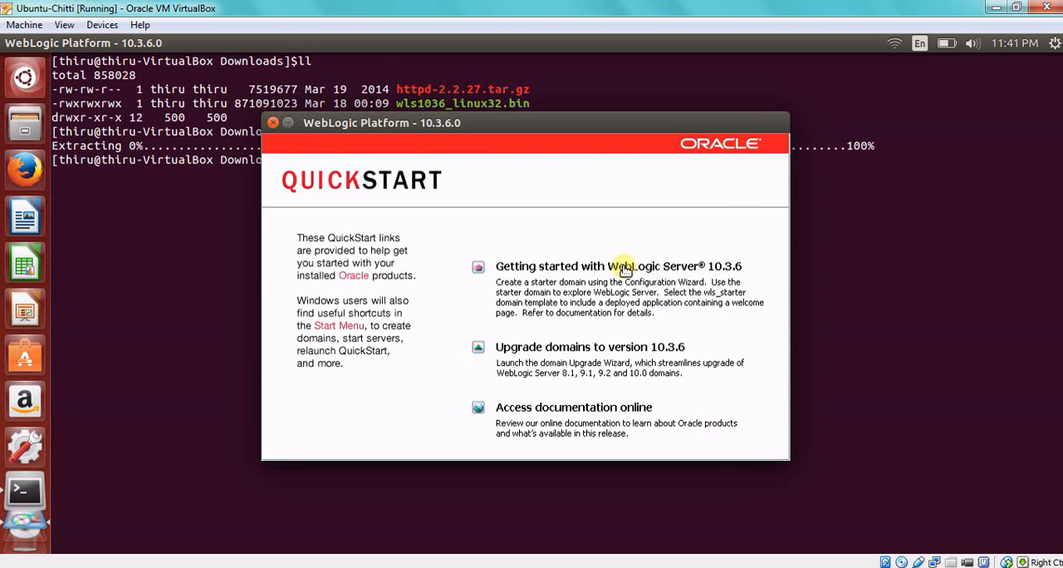
Start the getting-started wizard and set up a new Basic WebLogic Server domain with the default name base_domain and default location.
{"action": "left_click", "coordinate": [625, 270]}
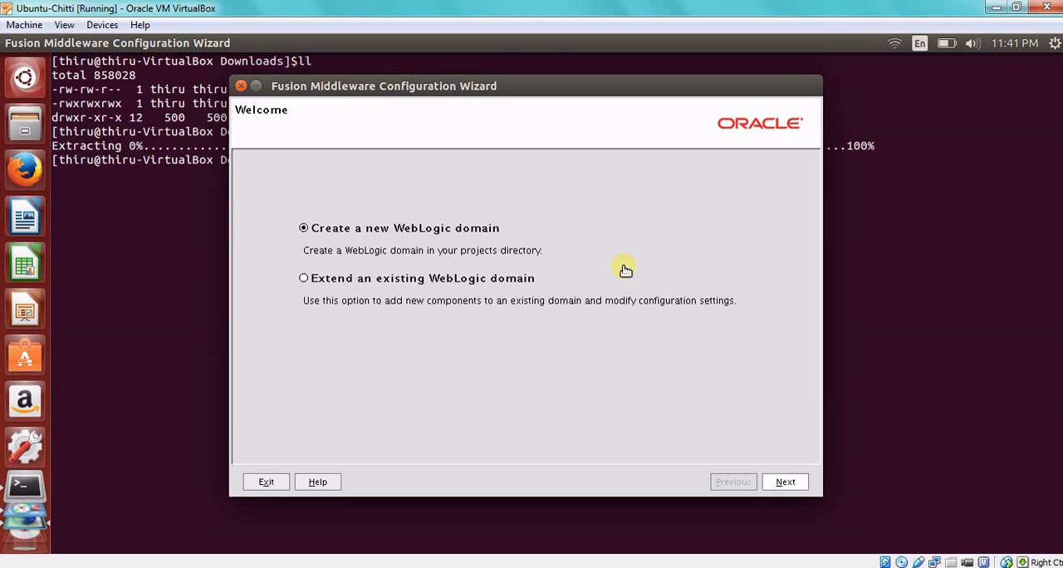
{"action": "left_click", "coordinate": [785, 482]}
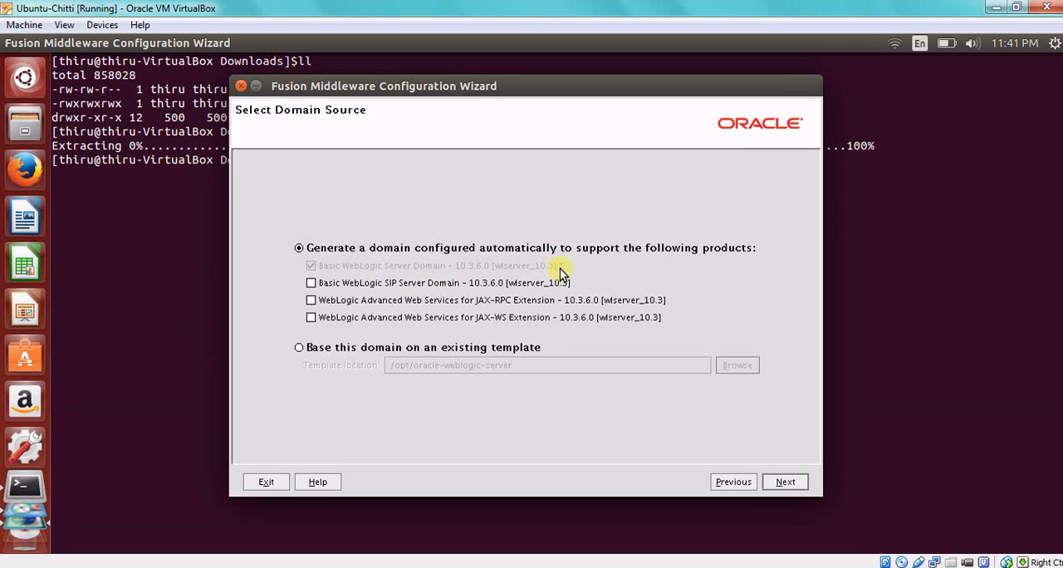
{"action": "mouse_move", "coordinate": [561, 270]}
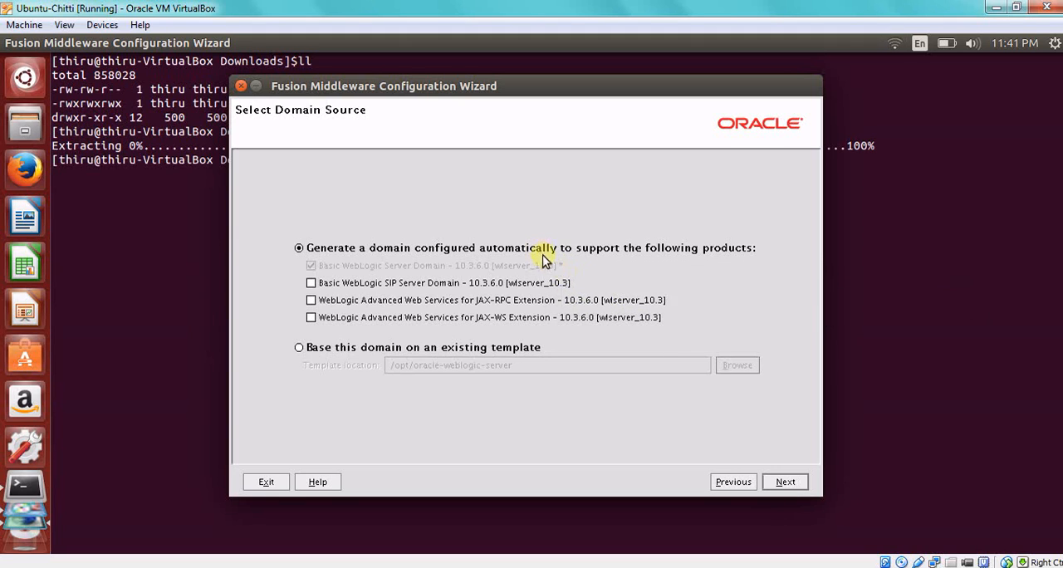
{"action": "mouse_move", "coordinate": [384, 286]}
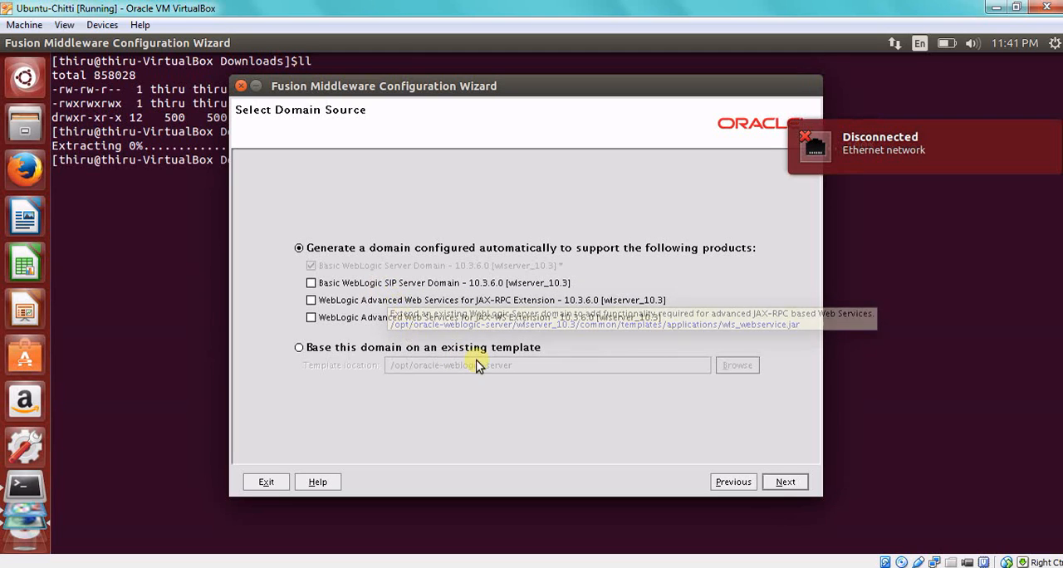
{"action": "left_click", "coordinate": [785, 481]}
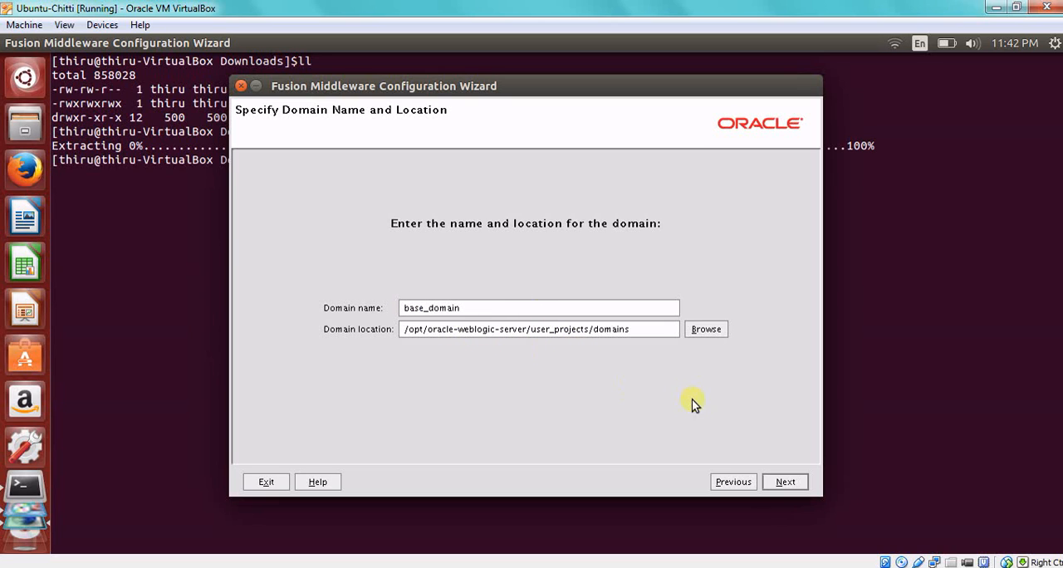
{"action": "left_click", "coordinate": [797, 487]}
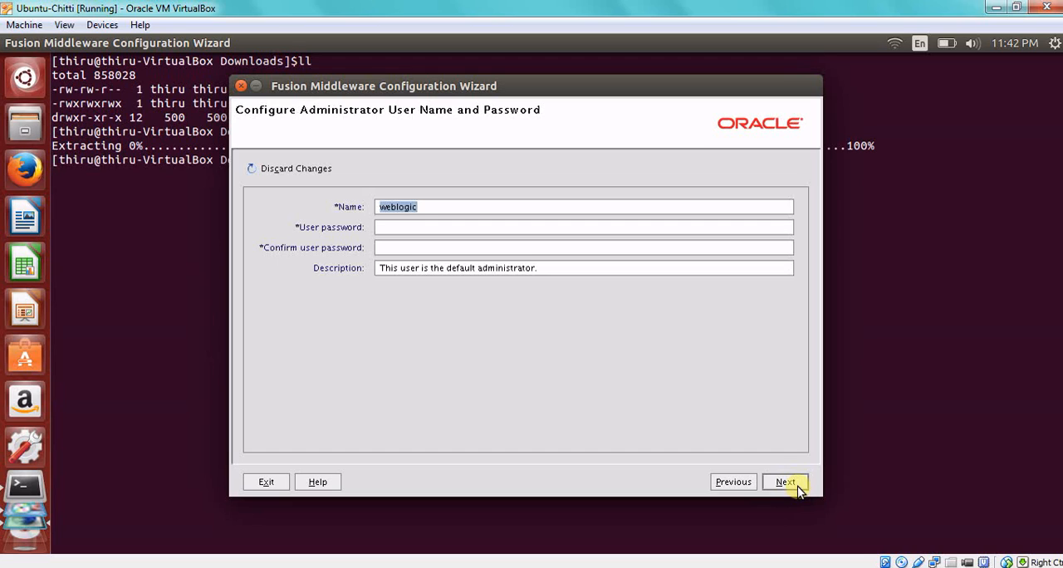
Enter the user password and its confirmation for the weblogic administrator, try to continue, and dismiss the resulting dialog.
{"action": "left_click", "coordinate": [423, 228]}
{"action": "left_click_drag", "start_coordinate": [449, 205], "coordinate": [400, 207]}
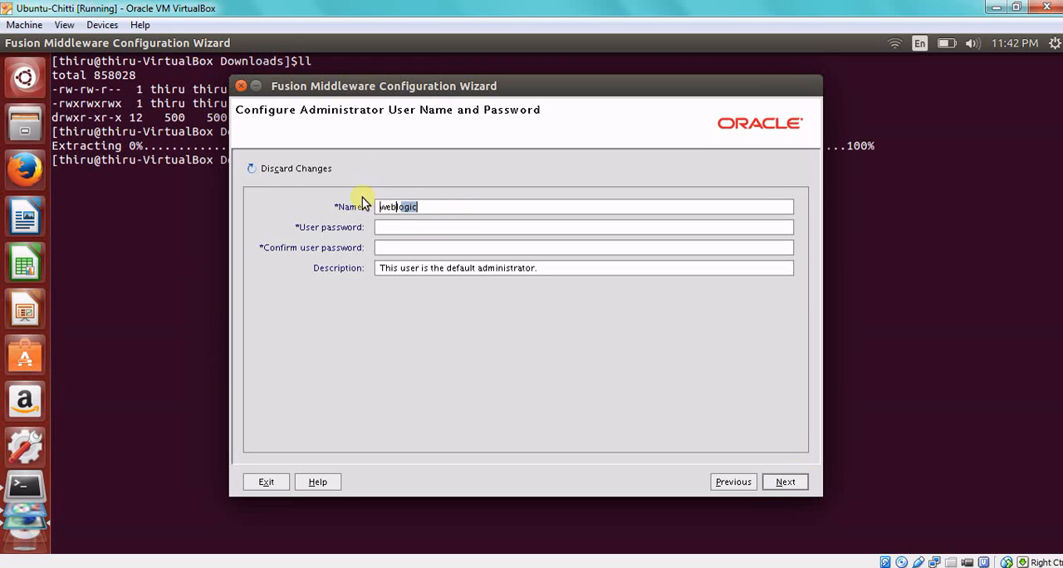
{"action": "left_click", "coordinate": [469, 221]}
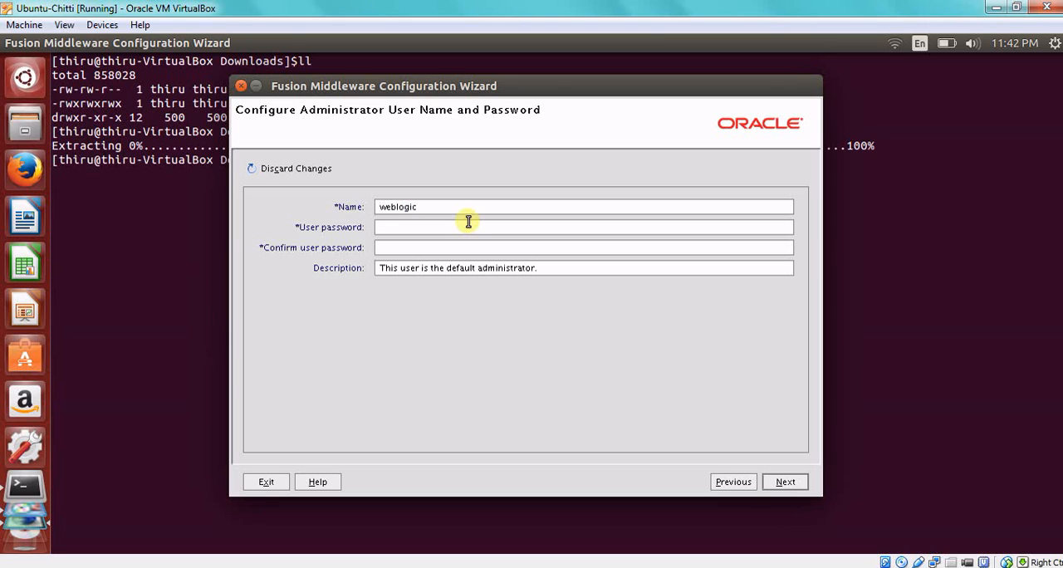
{"action": "type", "text": "wel"}
{"action": "key", "text": "BackSpace"}
{"action": "key", "text": "BackSpace"}
{"action": "key", "text": "BackSpace"}
{"action": "key", "text": "BackSpace"}
{"action": "type", "text": "weblogic1weblogic1"}
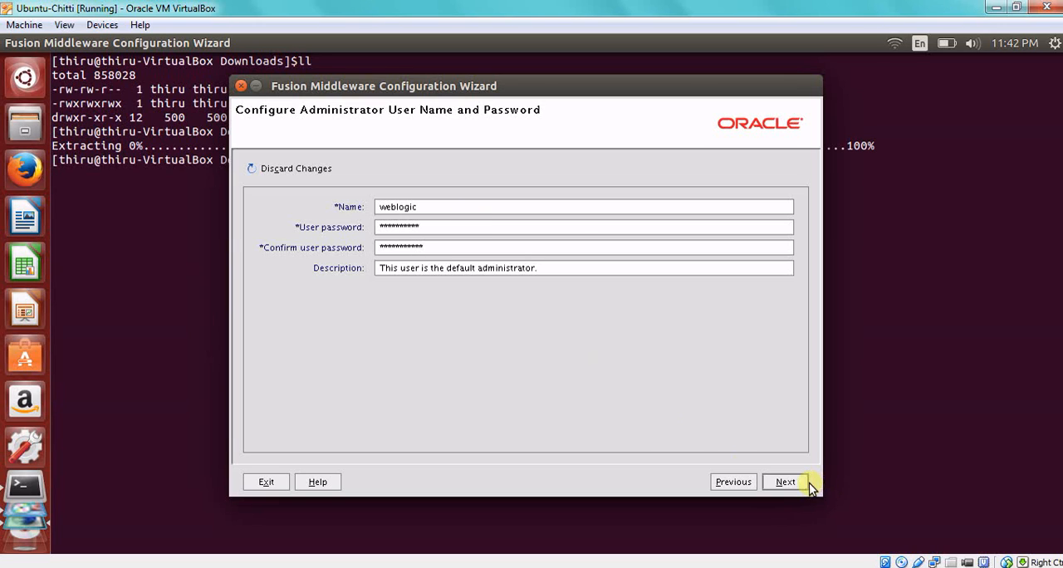
{"action": "left_click", "coordinate": [802, 482]}
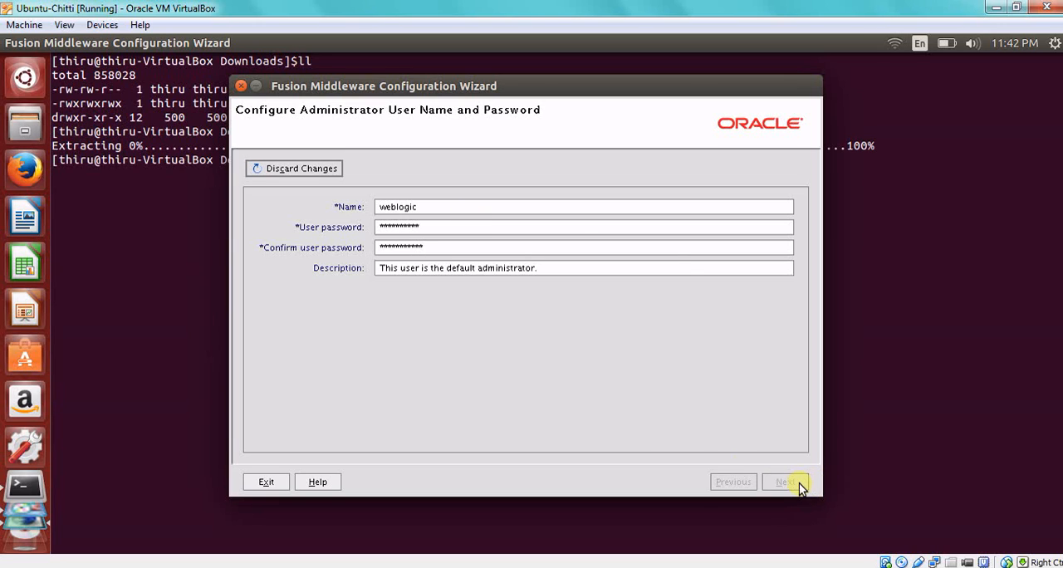
{"action": "left_click", "coordinate": [526, 333]}
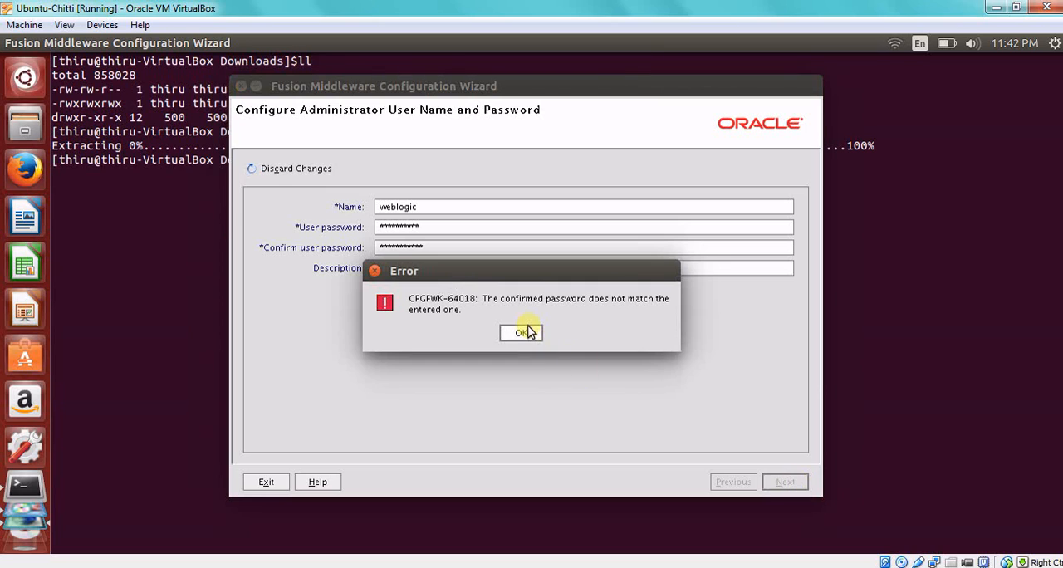
Replace the entry in the administrator's confirm user password field with the matching password and continue.
{"action": "left_click", "coordinate": [449, 253]}
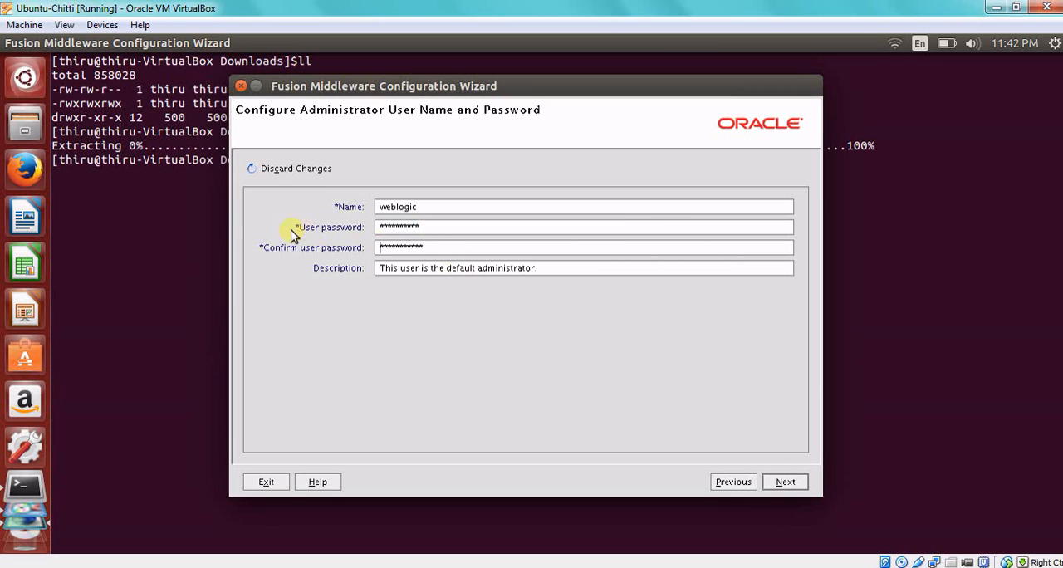
{"action": "key", "text": "ctrl+a"}
{"action": "type", "text": "weblogic12"}
{"action": "left_click", "coordinate": [802, 484]}
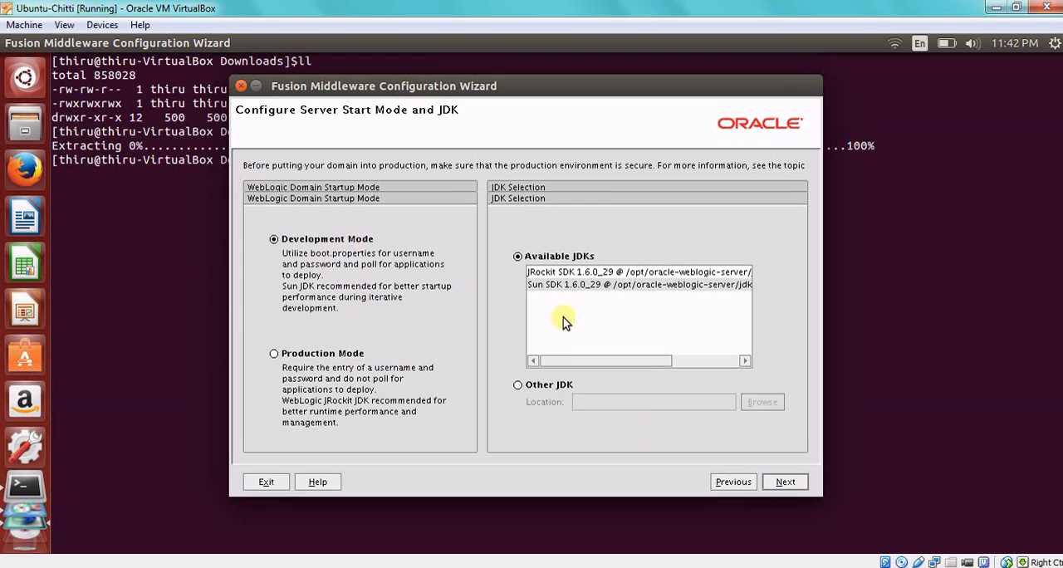
Choose Sun SDK 1.6.0_29 as the domain's JDK, keep Development Mode, and continue.
{"action": "left_click", "coordinate": [561, 287]}
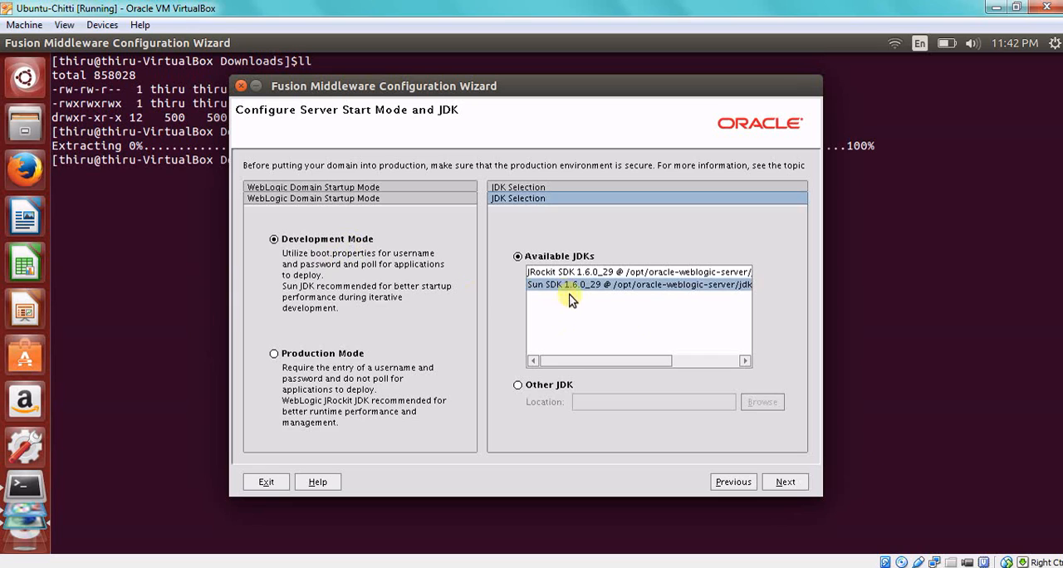
{"action": "left_click", "coordinate": [787, 483]}
{"action": "left_click", "coordinate": [788, 483]}
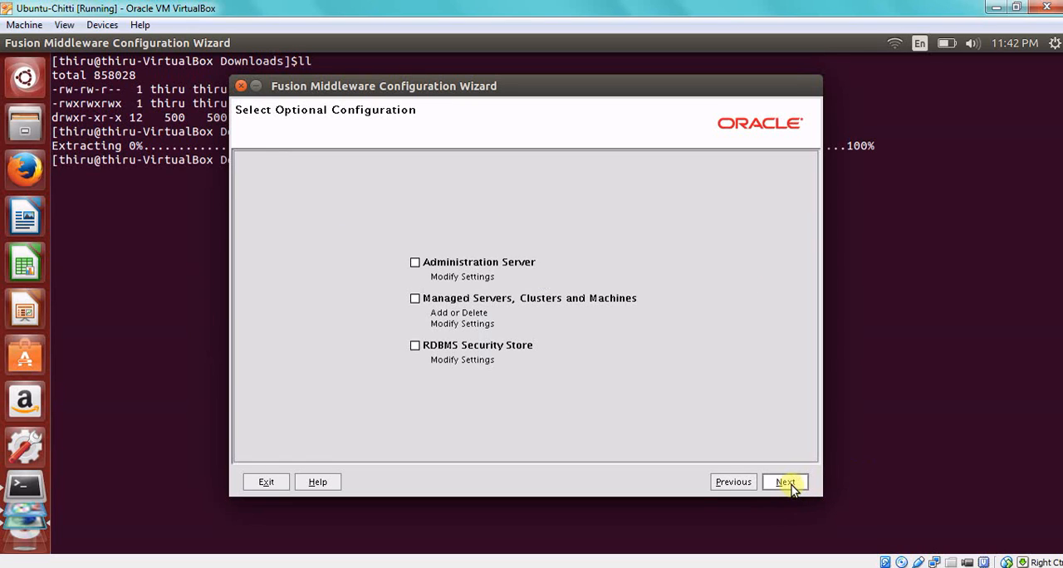
Include the Administration Server configuration and accept the name AdminServer, all local addresses and listen port 7001.
{"action": "left_click", "coordinate": [472, 263]}
{"action": "left_click", "coordinate": [787, 482]}
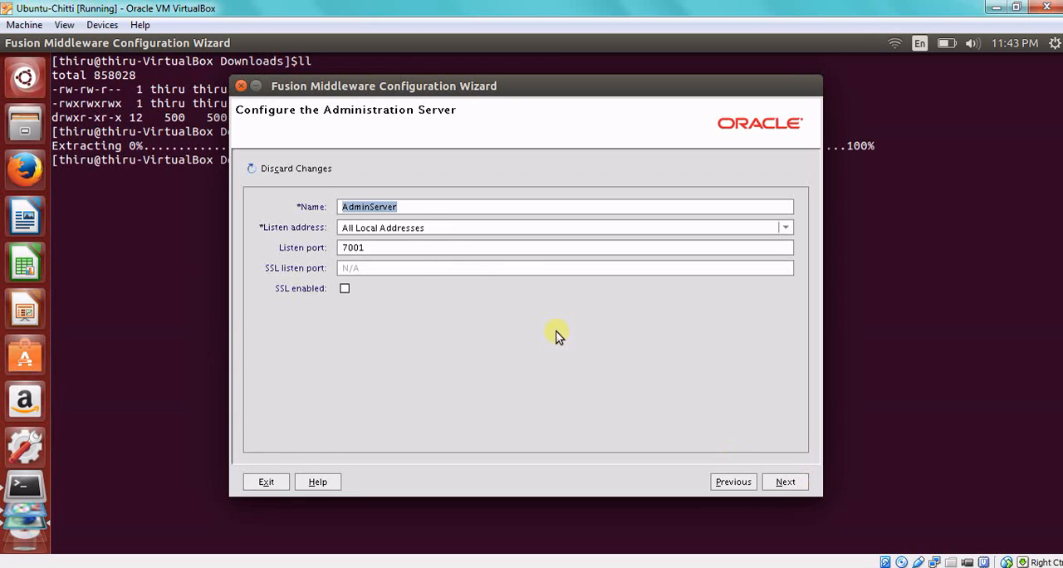
{"action": "left_click", "coordinate": [417, 210]}
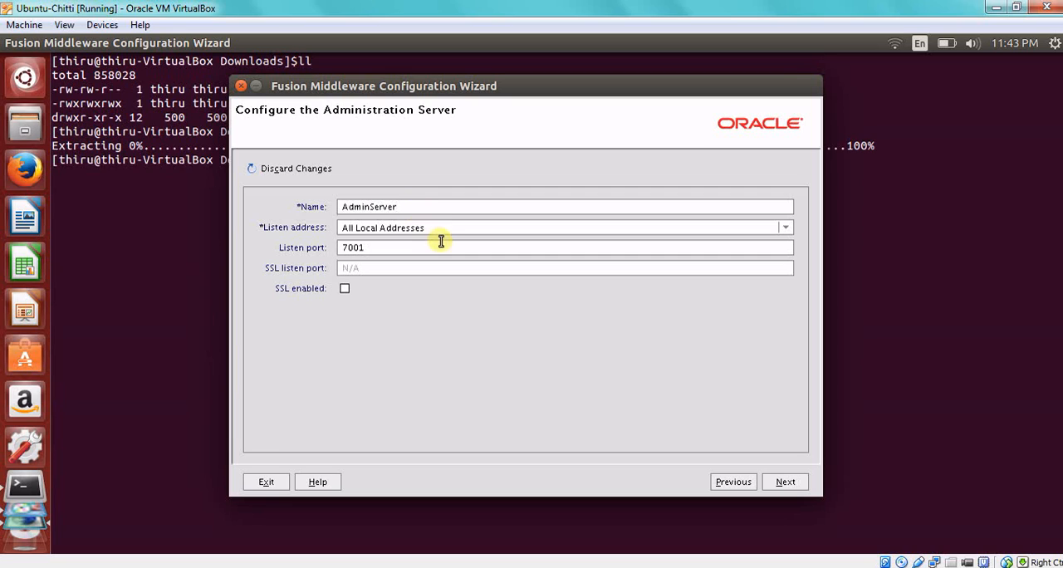
{"action": "left_click_drag", "start_coordinate": [442, 227], "coordinate": [335, 216]}
{"action": "left_click", "coordinate": [392, 248]}
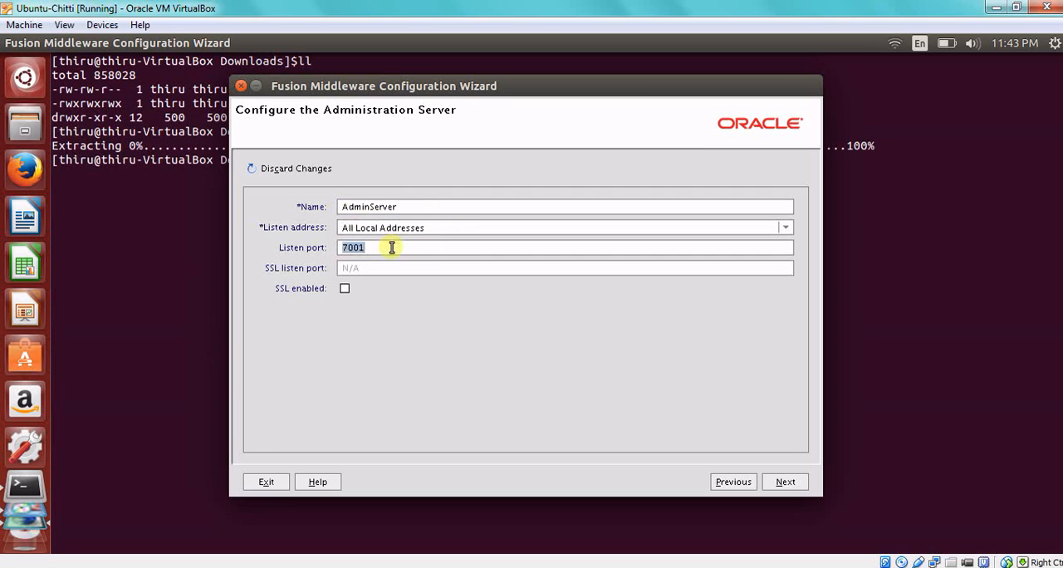
{"action": "left_click", "coordinate": [792, 482]}
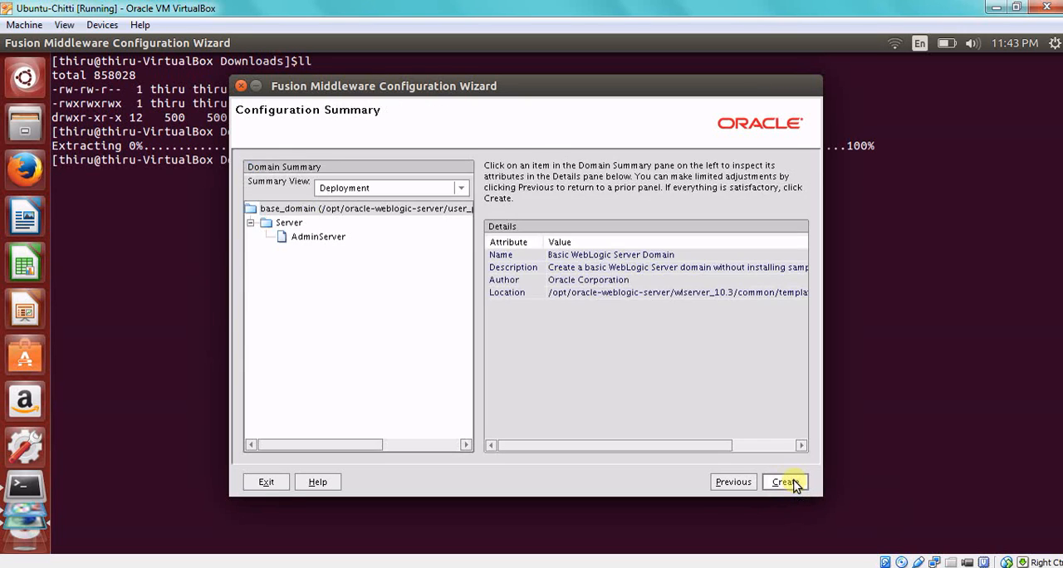
Create the configured domain, finish the configuration wizard, and close the QuickStart window.
{"action": "left_click", "coordinate": [792, 483]}
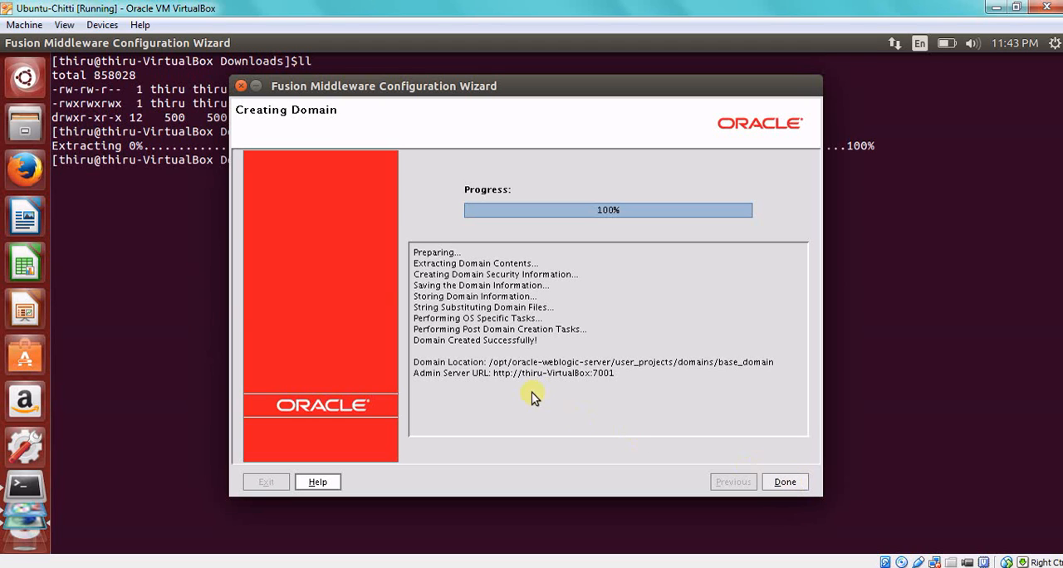
{"action": "left_click", "coordinate": [796, 484]}
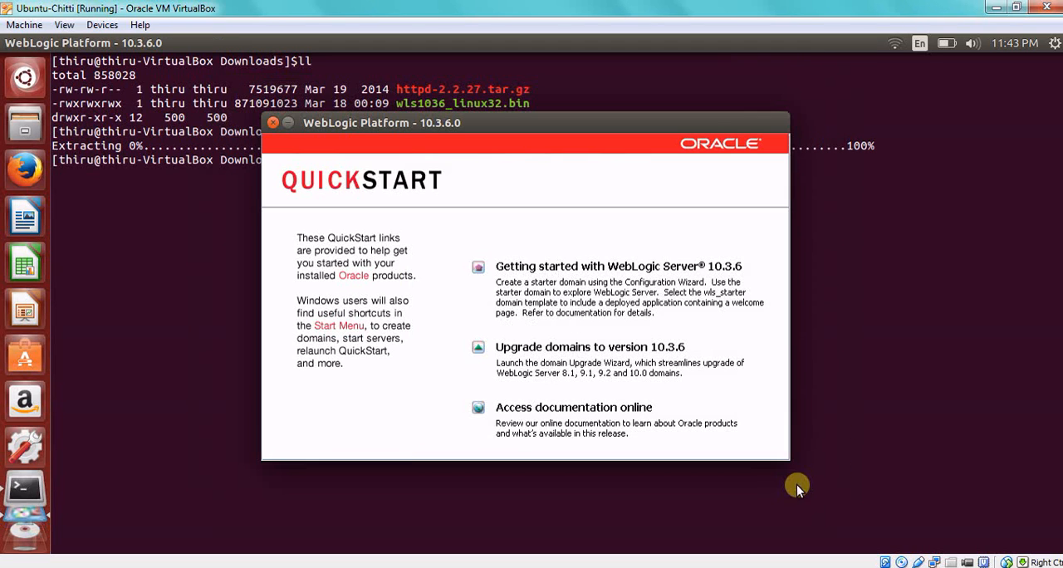
{"action": "left_click", "coordinate": [273, 122]}
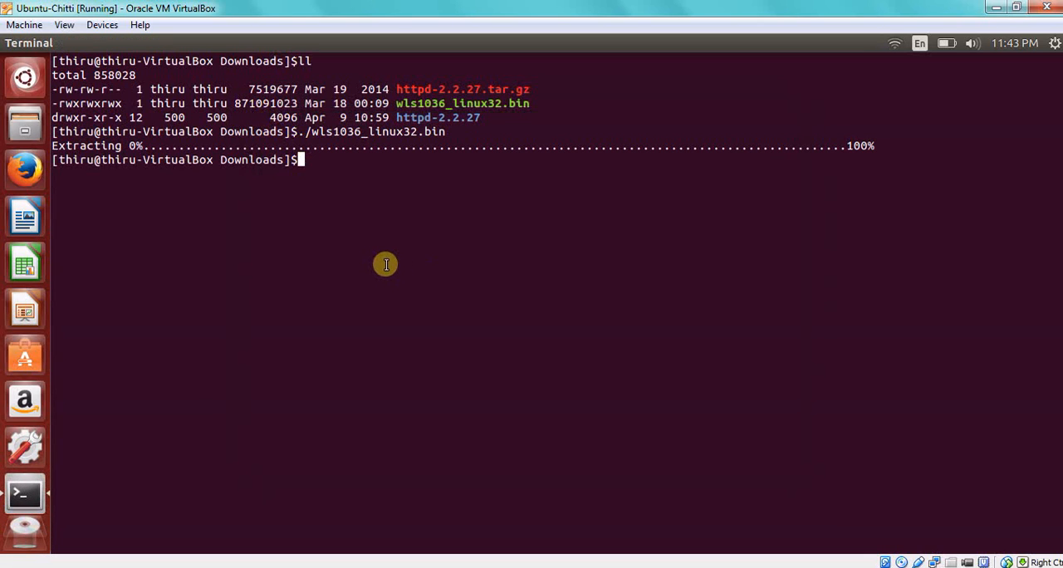
Open the ~/.bashrc file in the vi editor.
{"action": "type", "text": "cd"}
{"action": "key", "text": "BackSpace"}
{"action": "key", "text": "BackSpace"}
{"action": "key", "text": "BackSpace"}
{"action": "type", "text": "vi ~/.bashrc"}
{"action": "key", "text": "Return"}
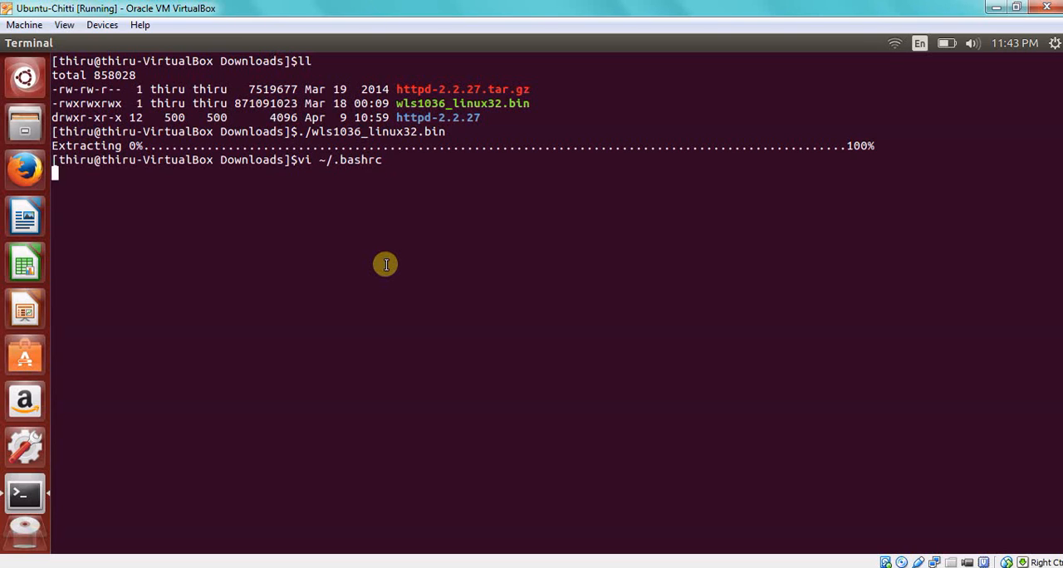
Check the DOMAIN_HOME export line at the end of .bashrc, then save and quit the editor.
{"action": "type", "text": ":$"}
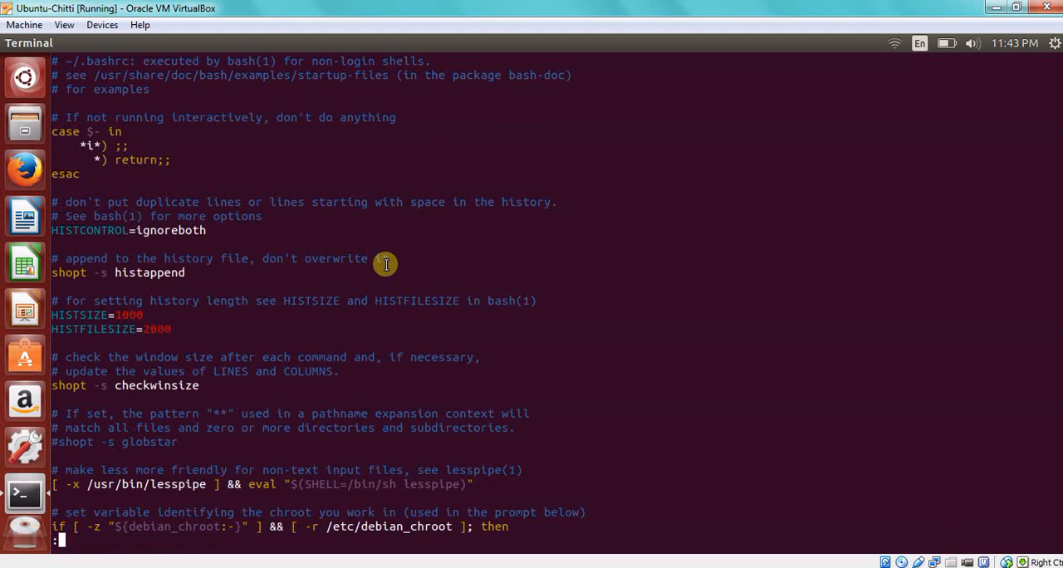
{"action": "key", "text": "Return"}
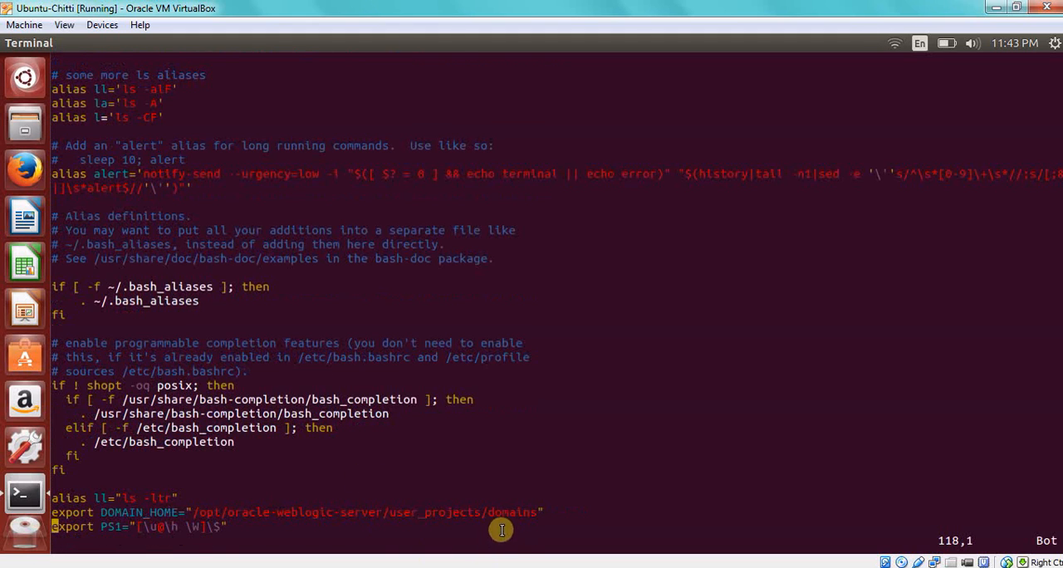
{"action": "left_click_drag", "start_coordinate": [532, 513], "coordinate": [426, 494]}
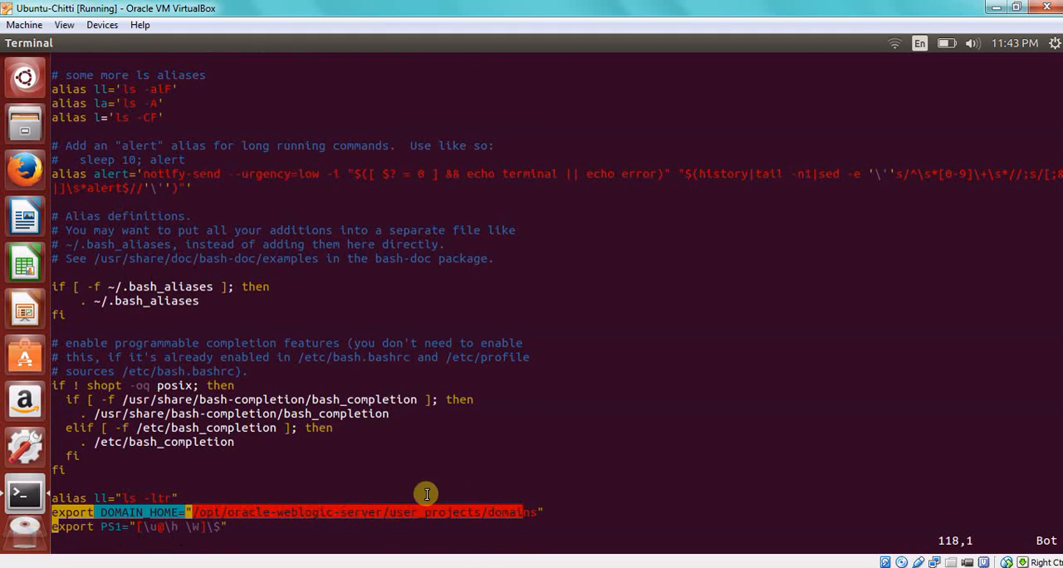
{"action": "left_click", "coordinate": [218, 516]}
{"action": "type", "text": ":wq"}
{"action": "key", "text": "Return"}
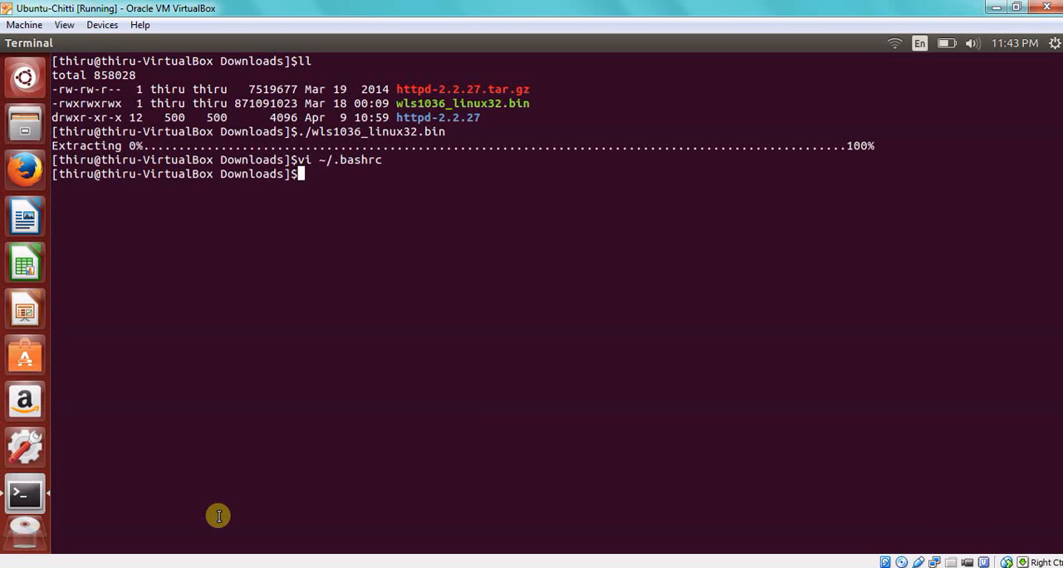
Change to the $DOMAIN_HOME directory and list its contents in long format, sorted by reverse modification time.
{"action": "type", "text": "cd $DOMAIN_HOME"}
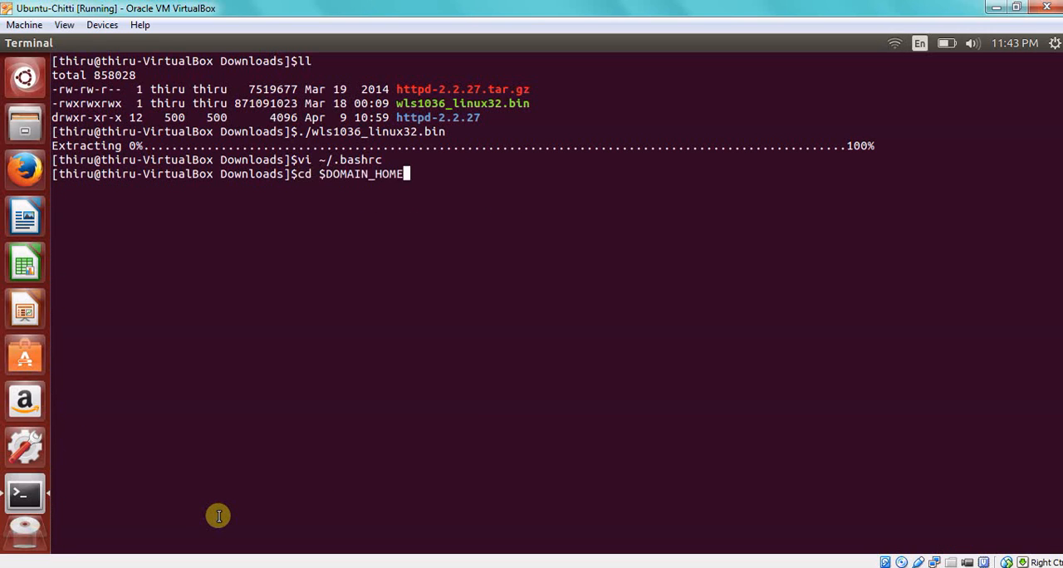
{"action": "key", "text": "Return"}
{"action": "type", "text": "ls -ltr"}
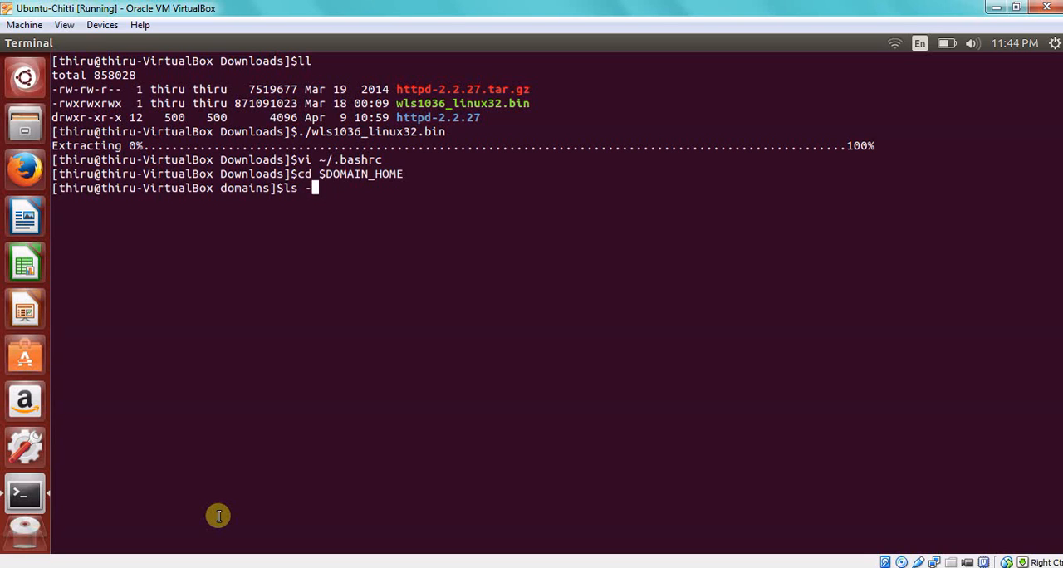
{"action": "key", "text": "Return"}
Change into the base_domain directory and list its contents with ls -ltr.
{"action": "type", "text": "cd b"}
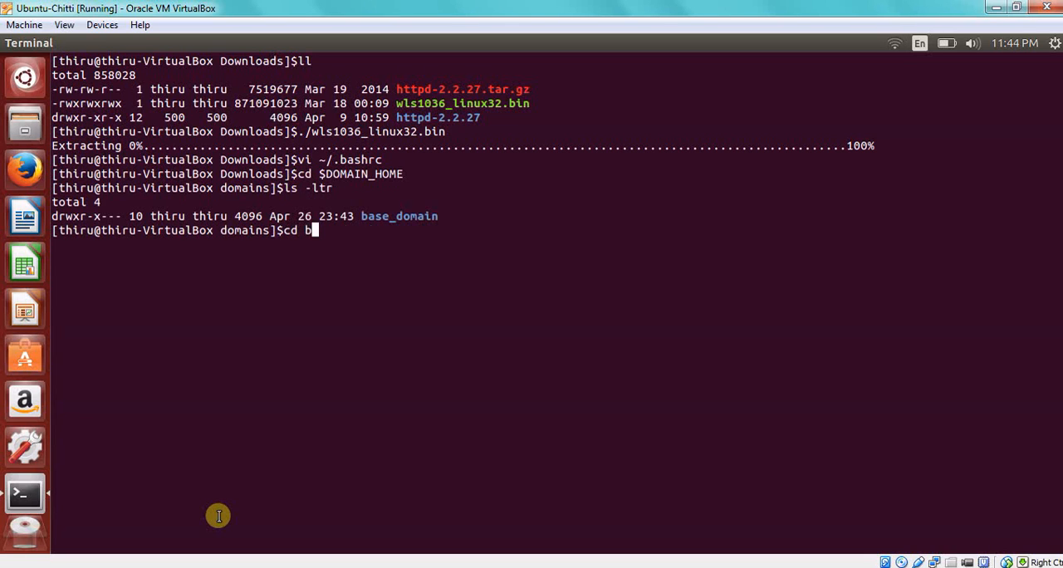
{"action": "key", "text": "Tab"}
{"action": "key", "text": "Return"}
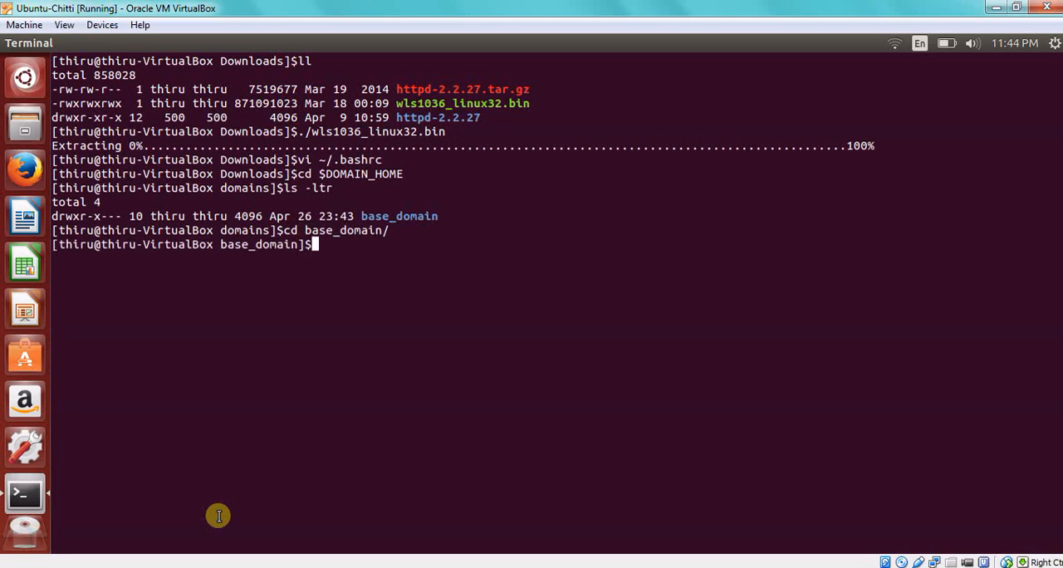
{"action": "type", "text": "ls -ltr"}
{"action": "key", "text": "Return"}
Change into the domain's bin directory and list its scripts with ls -ltr.
{"action": "type", "text": "cd bi"}
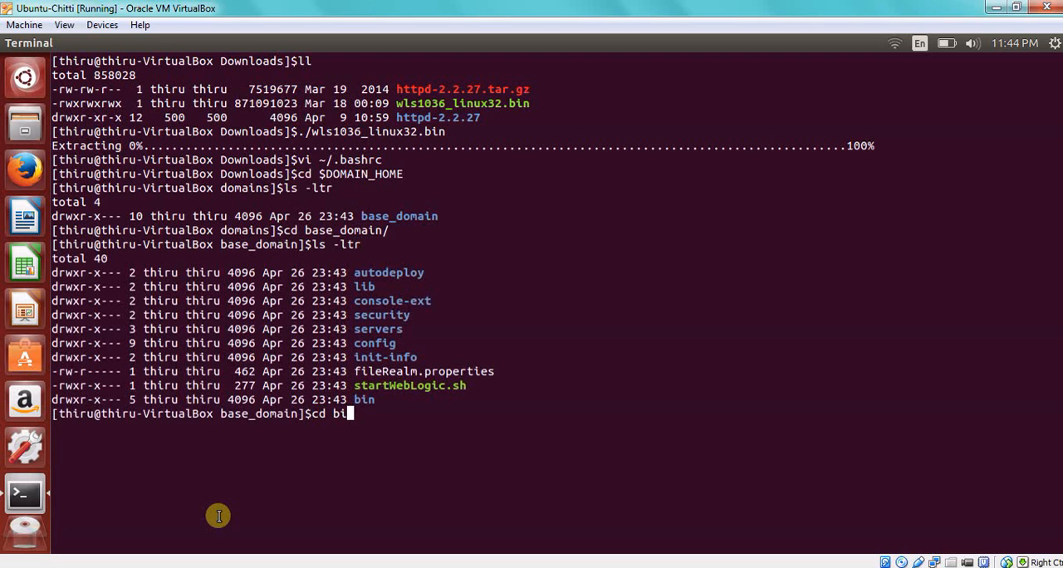
{"action": "key", "text": "Tab"}
{"action": "key", "text": "Return"}
{"action": "type", "text": "ls -ltr"}
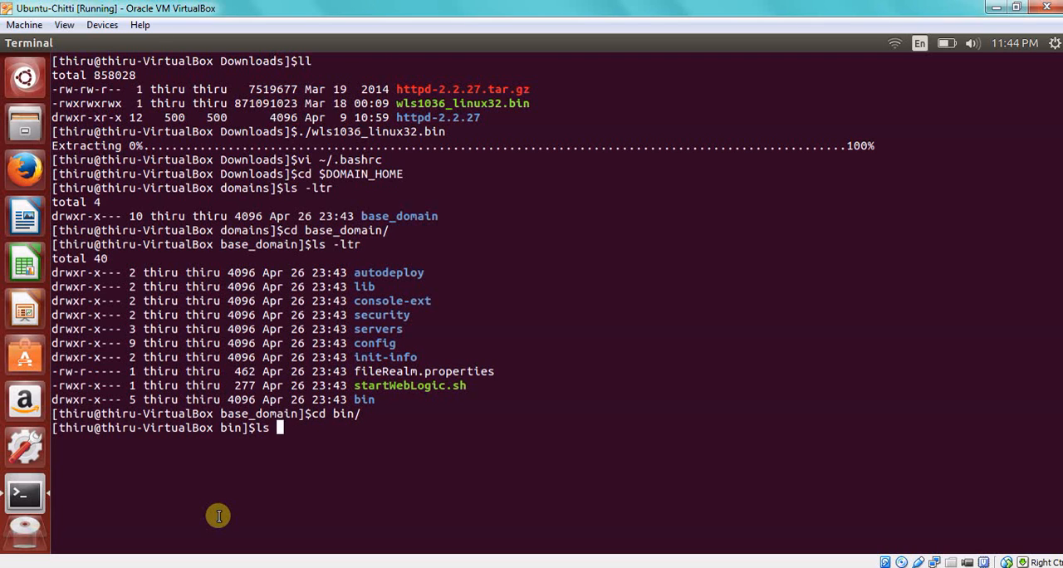
{"action": "key", "text": "Return"}
Start the administration server by running ./startWebLogic.sh as a background process.
{"action": "type", "text": "./"}
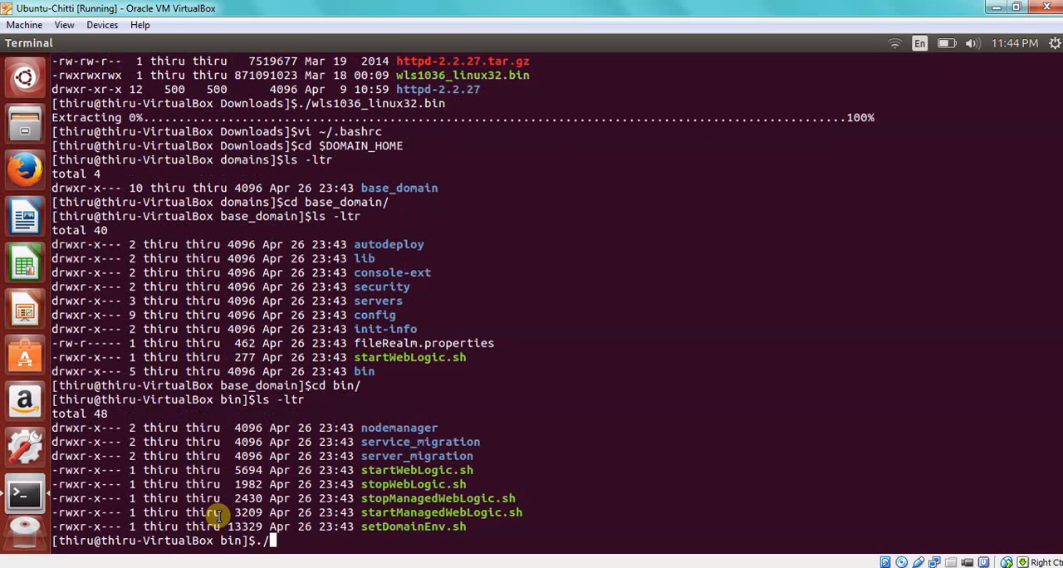
{"action": "type", "text": "startW"}
{"action": "key", "text": "Tab"}
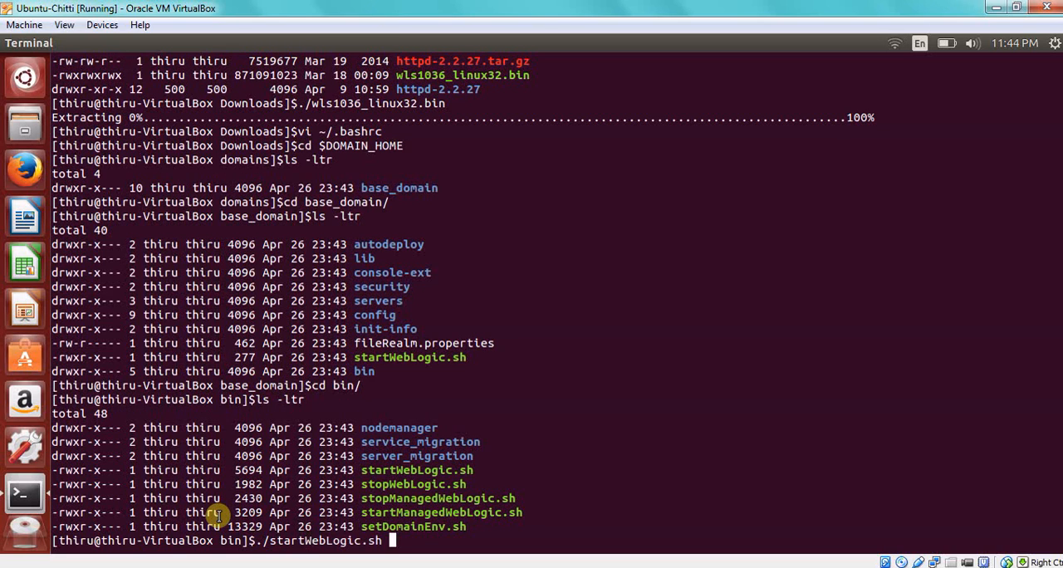
{"action": "type", "text": "&"}
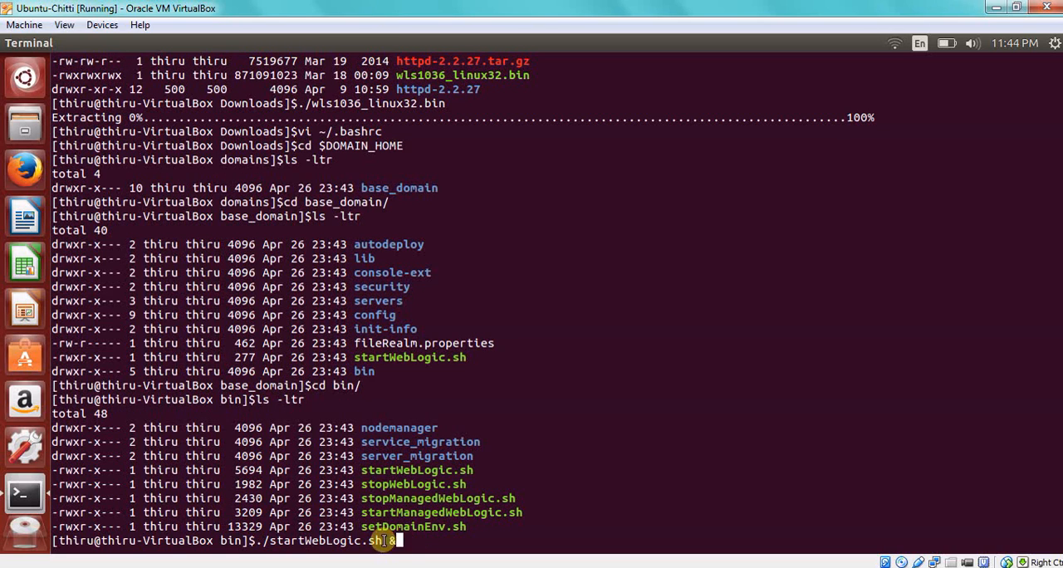
{"action": "left_click_drag", "start_coordinate": [387, 541], "coordinate": [405, 538]}
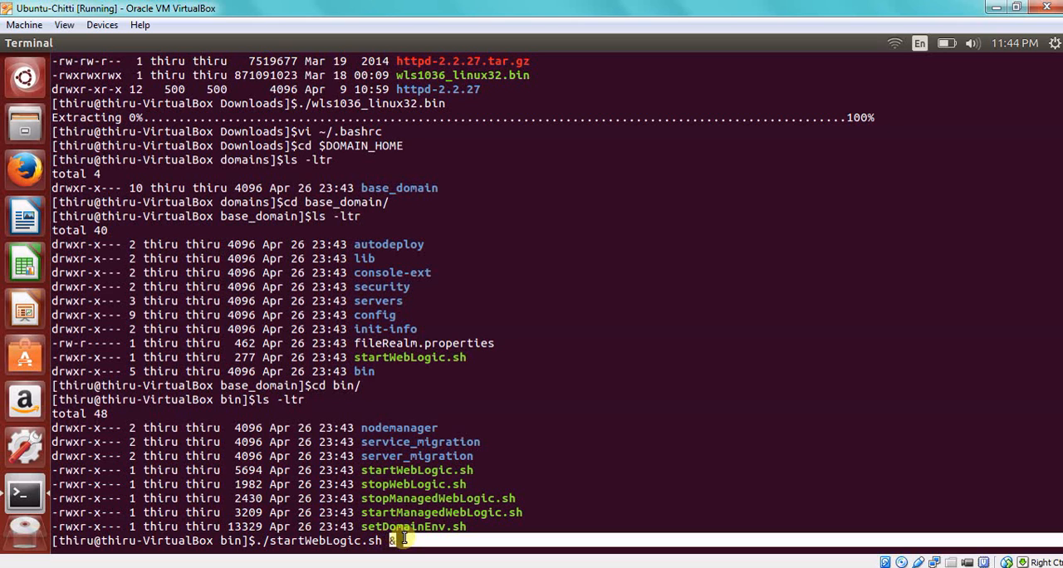
{"action": "left_click", "coordinate": [423, 536]}
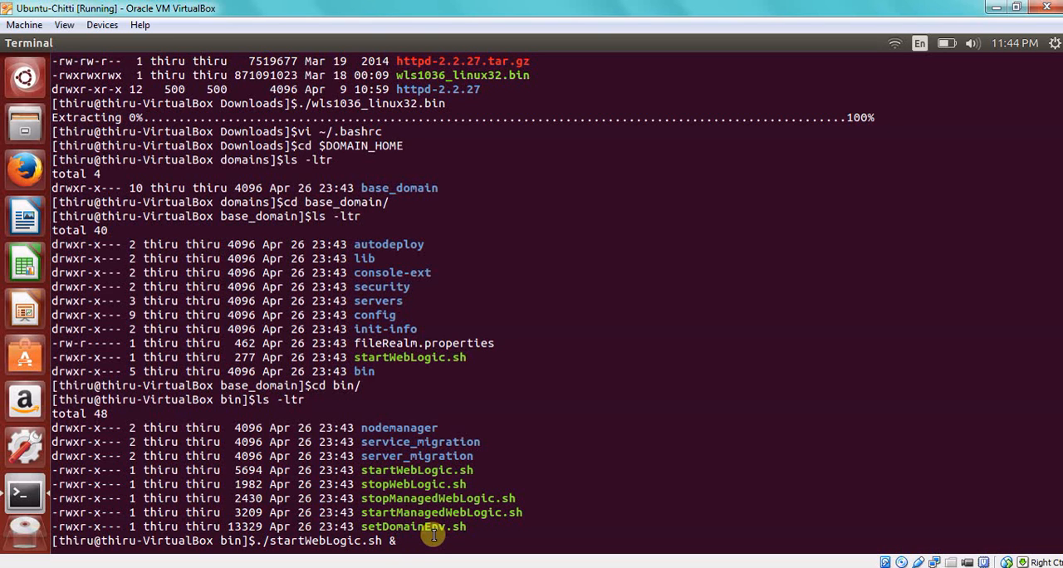
{"action": "key", "text": "Return"}
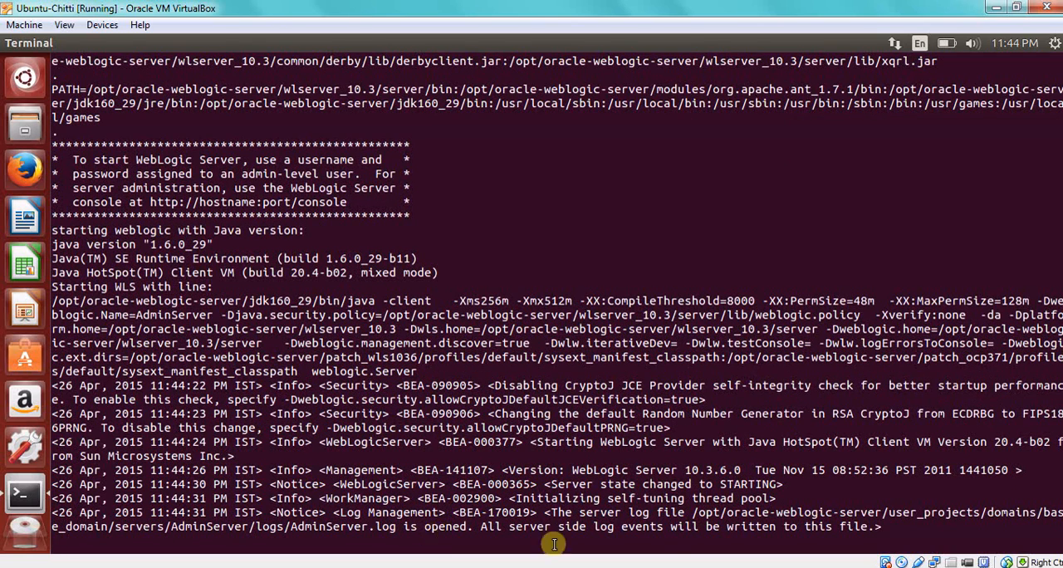
Examine the WebLogic version and the JVM client, heap and PermSize options in the server's startup output.
{"action": "double_click", "coordinate": [738, 470]}
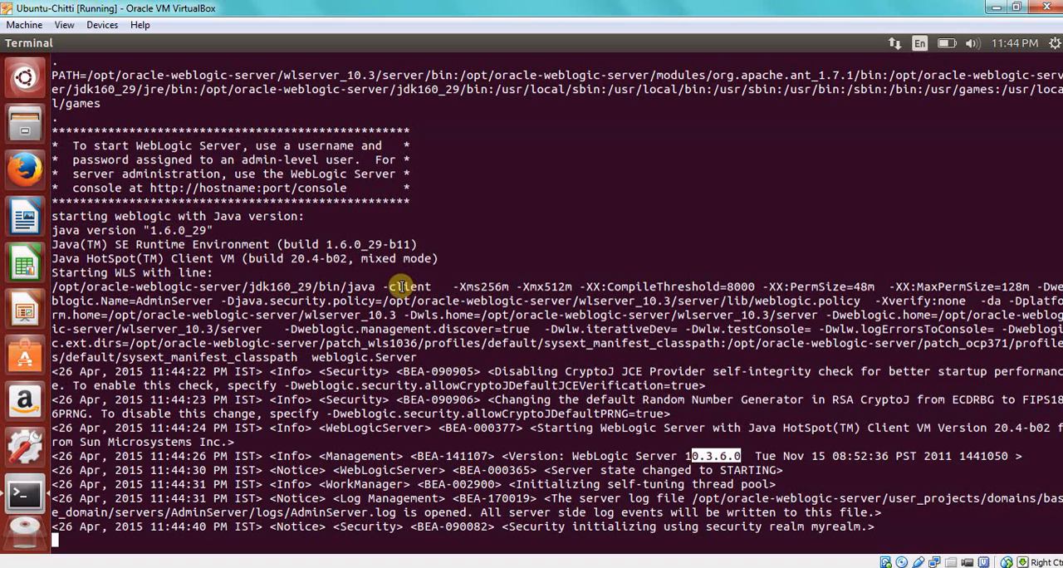
{"action": "left_click_drag", "start_coordinate": [389, 287], "coordinate": [452, 286]}
{"action": "left_click_drag", "start_coordinate": [527, 285], "coordinate": [639, 287]}
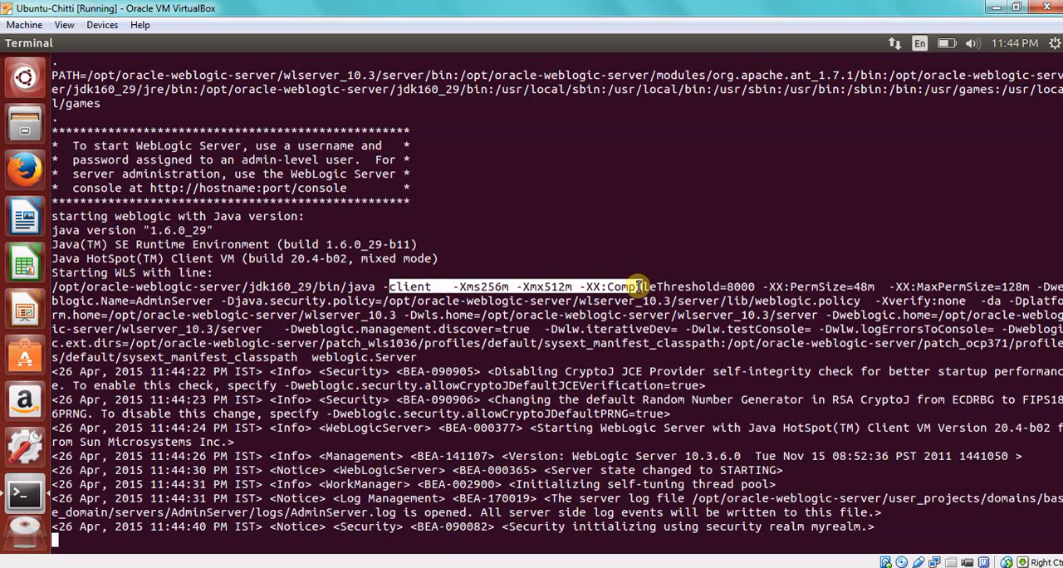
{"action": "left_click", "coordinate": [751, 286]}
{"action": "left_click_drag", "start_coordinate": [769, 287], "coordinate": [928, 279]}
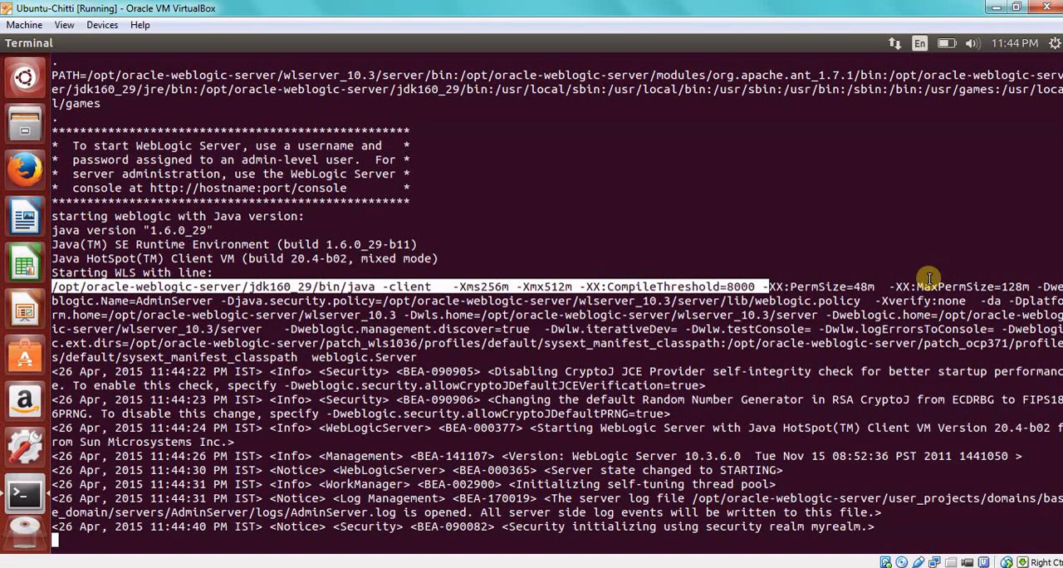
{"action": "left_click", "coordinate": [621, 310]}
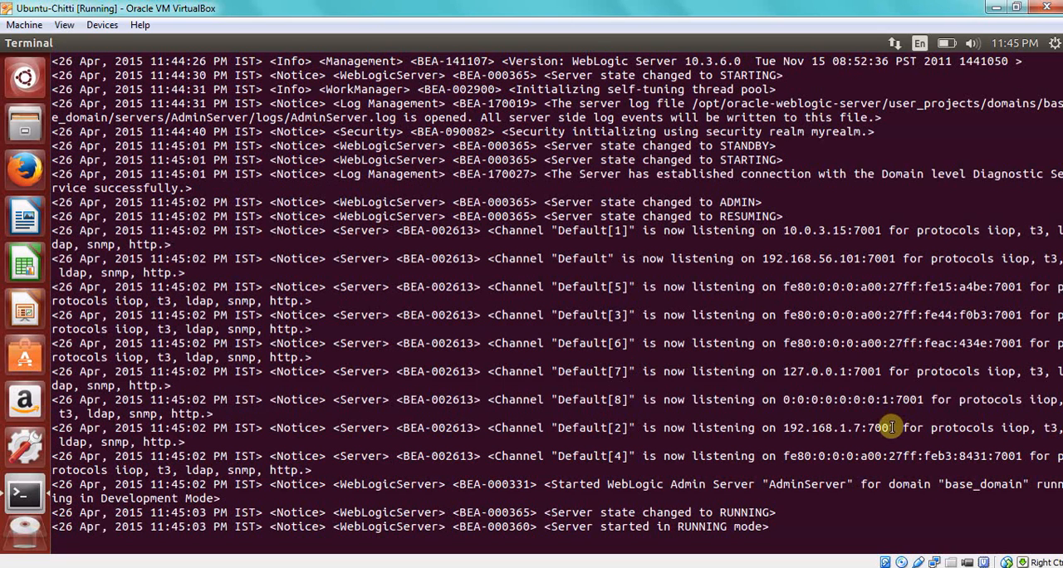
Open a new tab in Chrome and copy the listening address 192.168.1.7:7001 from the terminal's server startup log.
{"action": "left_click_drag", "start_coordinate": [864, 428], "coordinate": [790, 428]}
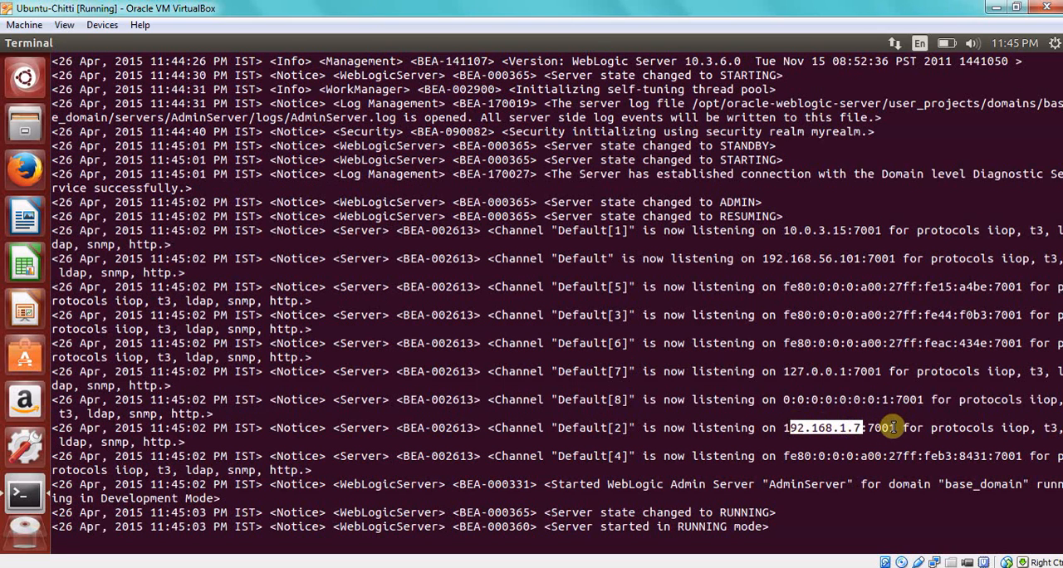
{"action": "left_click_drag", "start_coordinate": [897, 428], "coordinate": [782, 427]}
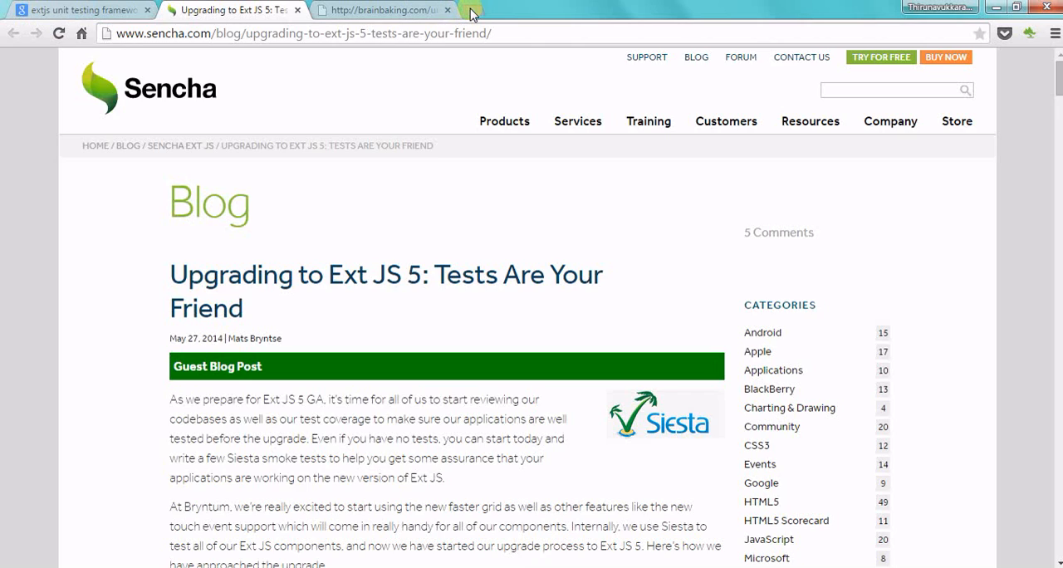
{"action": "left_click", "coordinate": [471, 10]}
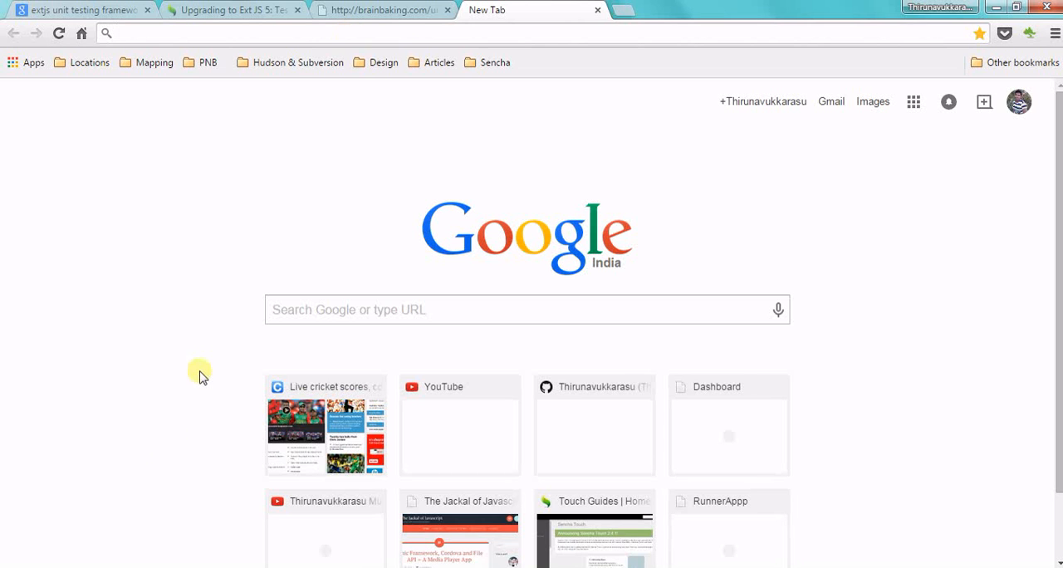
{"action": "left_click", "coordinate": [147, 567]}
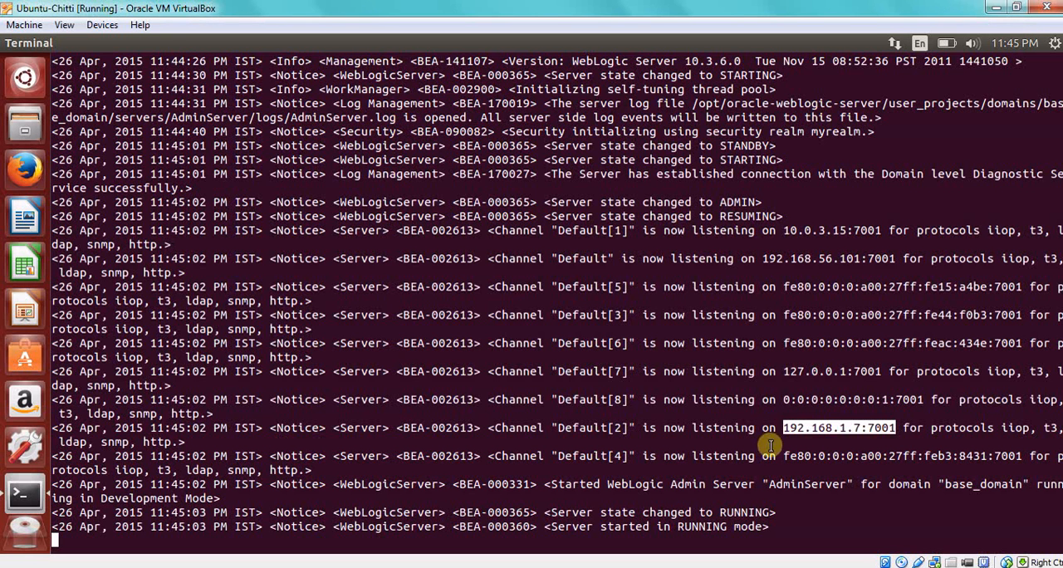
{"action": "right_click", "coordinate": [825, 428]}
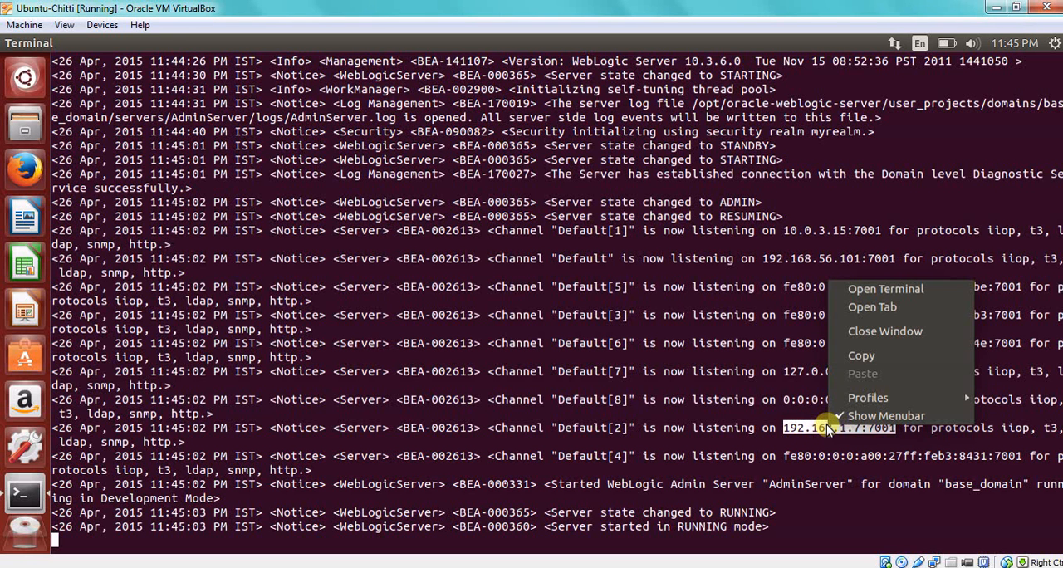
{"action": "left_click", "coordinate": [897, 353]}
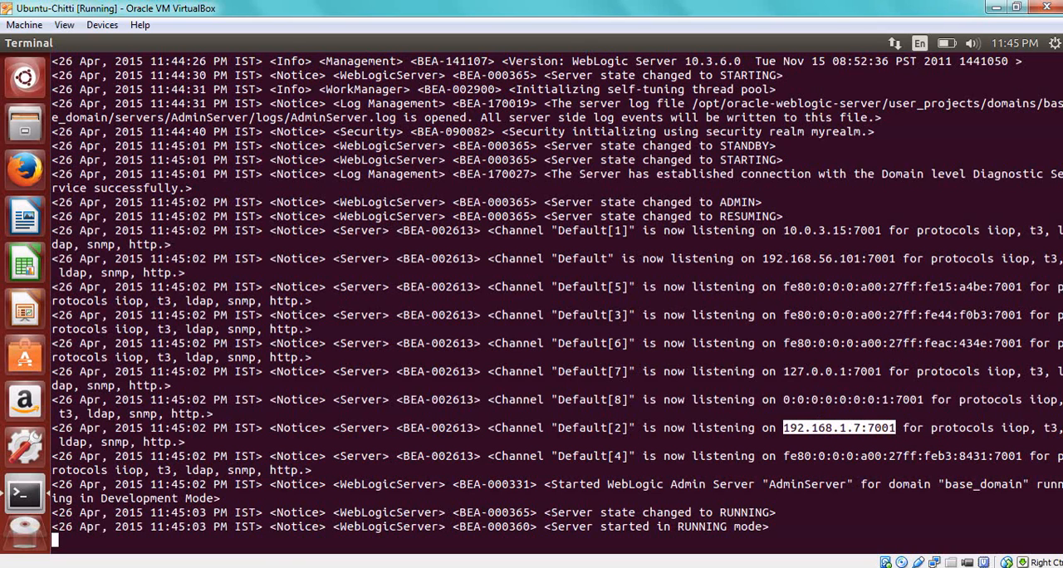
Switch to Chrome and load 192.168.1.7:7001/console in the new tab to reach the Administration Console.
{"action": "key", "text": "alt+Tab"}
{"action": "key", "text": "ctrl+v"}
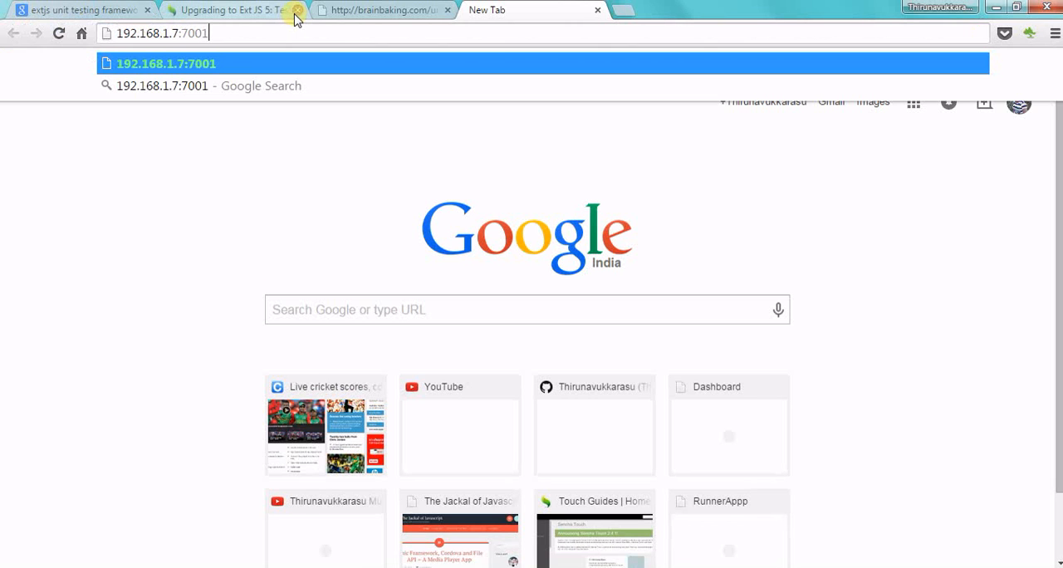
{"action": "type", "text": "/con"}
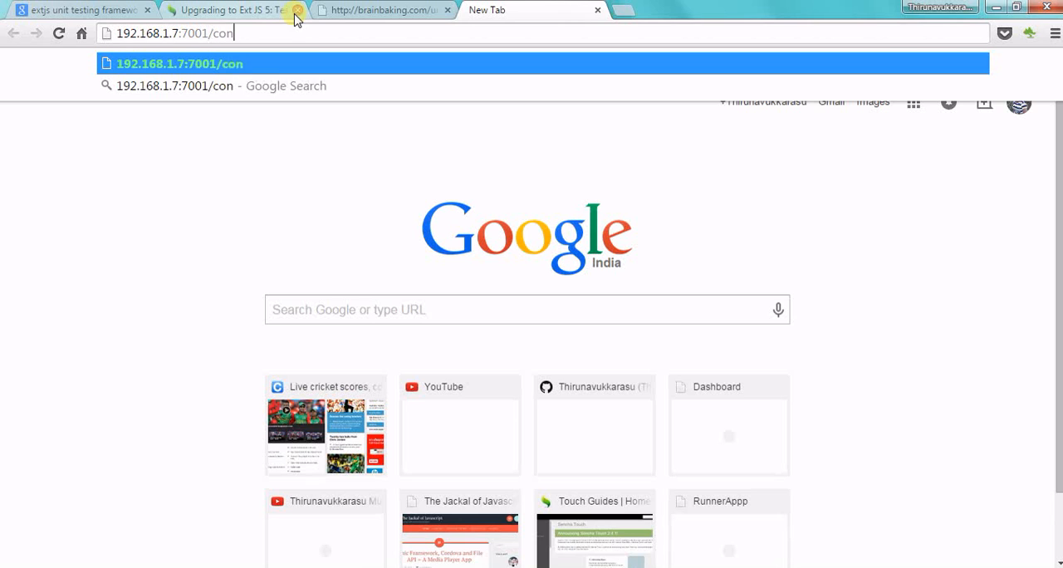
{"action": "type", "text": "sole"}
{"action": "key", "text": "Return"}
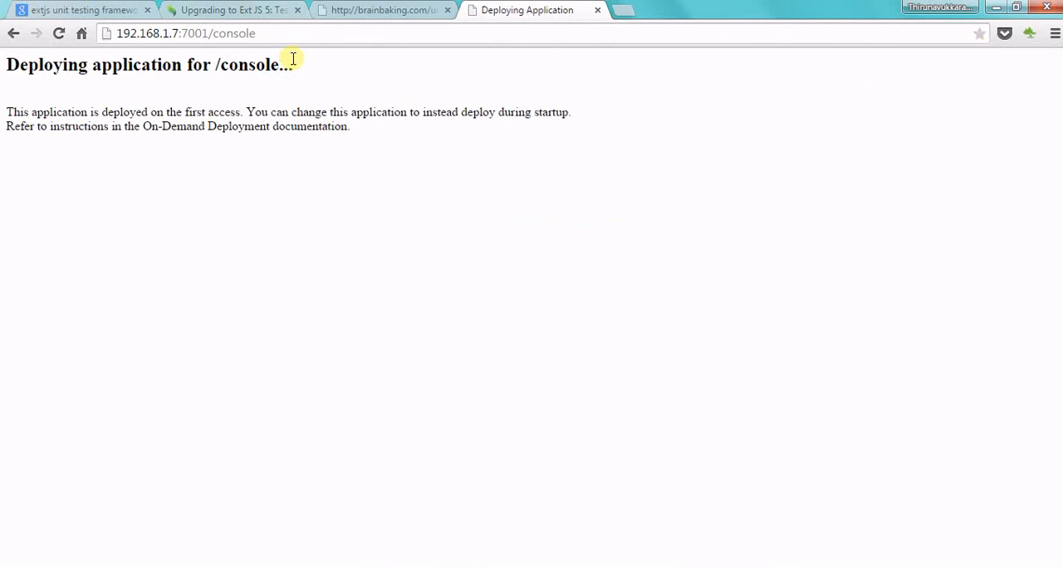
{"action": "left_click_drag", "start_coordinate": [219, 33], "coordinate": [257, 42]}
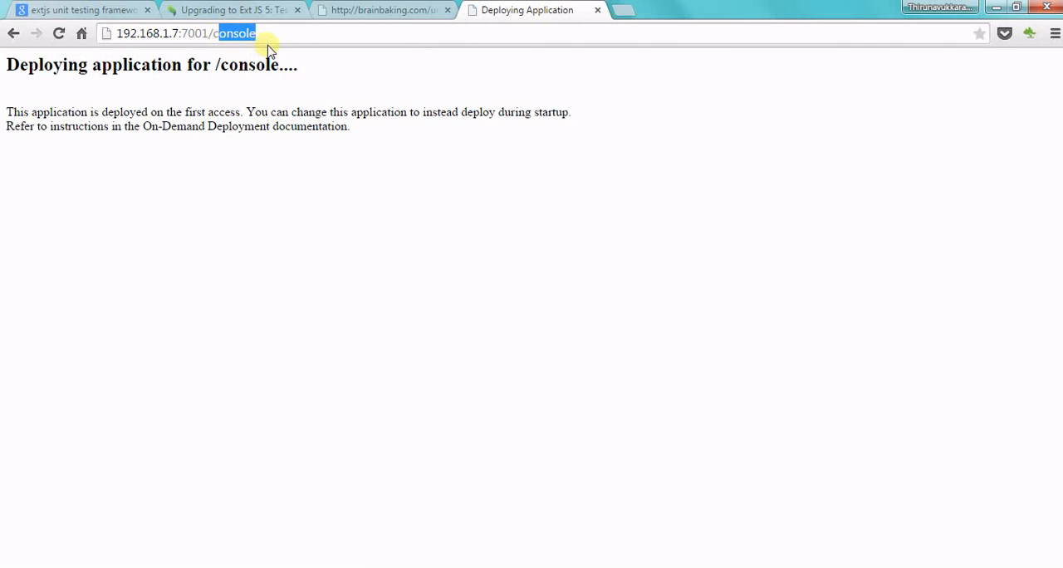
{"action": "left_click", "coordinate": [324, 158]}
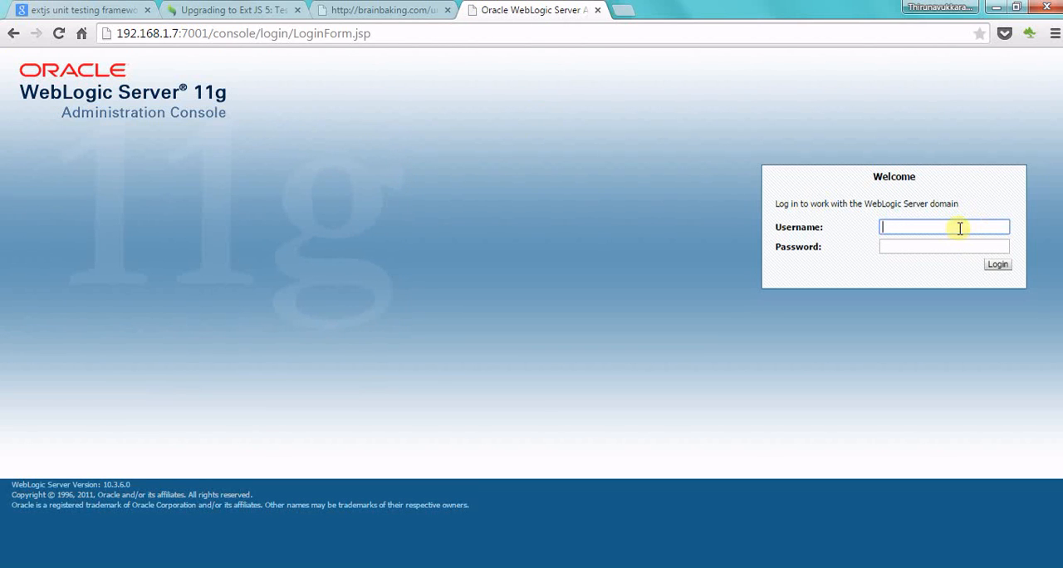
Log in to the Administration Console as weblogic with the account password, and let the browser save the password.
{"action": "type", "text": "weblogc"}
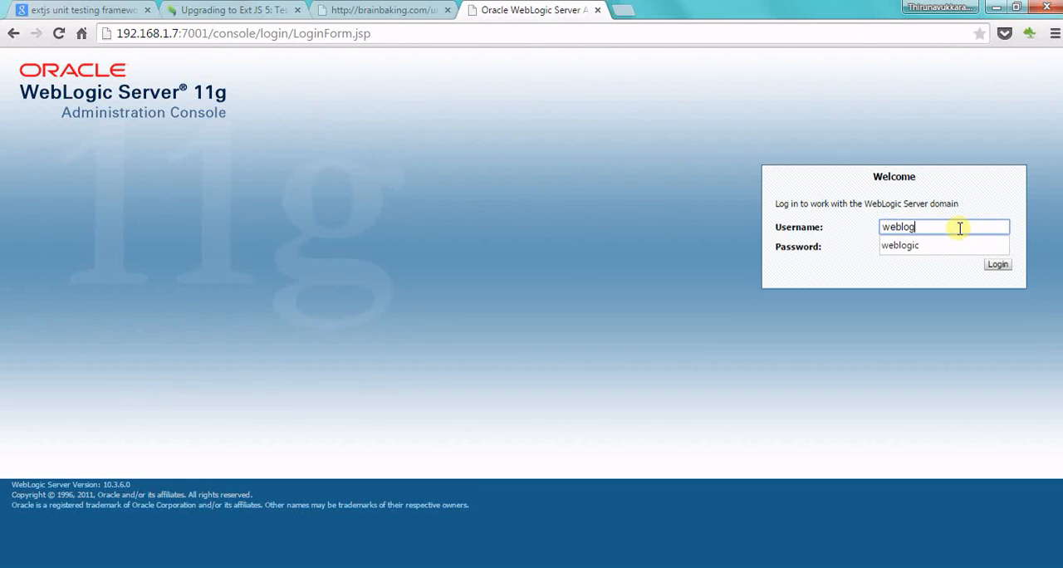
{"action": "key", "text": "Tab"}
{"action": "left_click", "coordinate": [948, 226]}
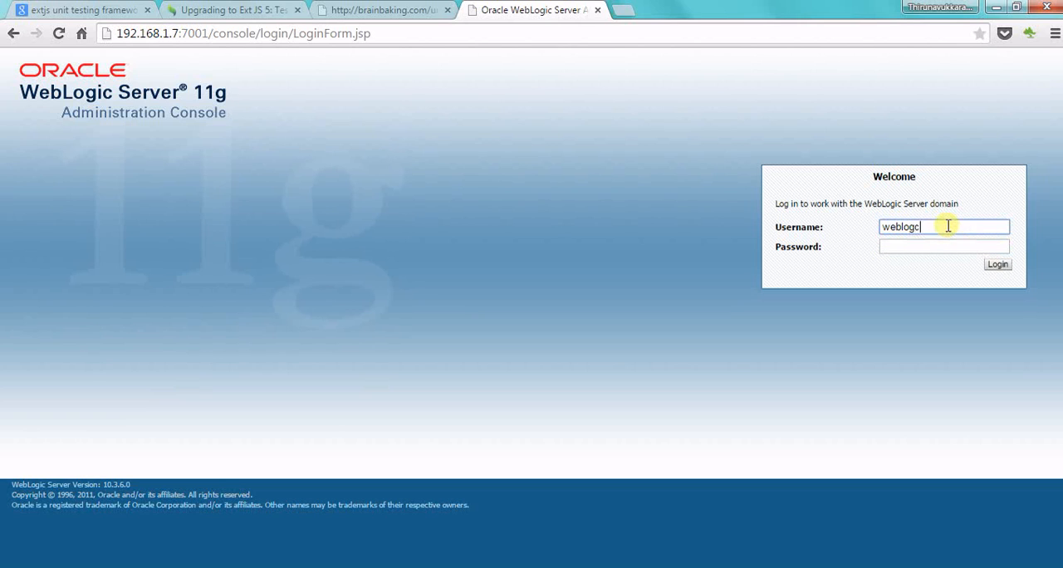
{"action": "type", "text": "i"}
{"action": "key", "text": "Tab"}
{"action": "type", "text": "wel"}
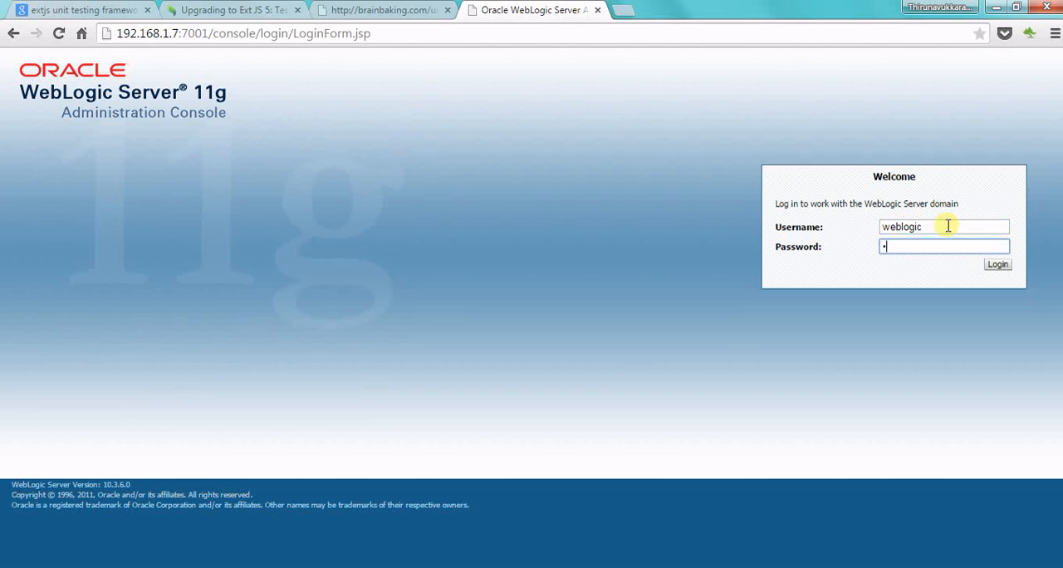
{"action": "type", "text": "come123"}
{"action": "key", "text": "Return"}
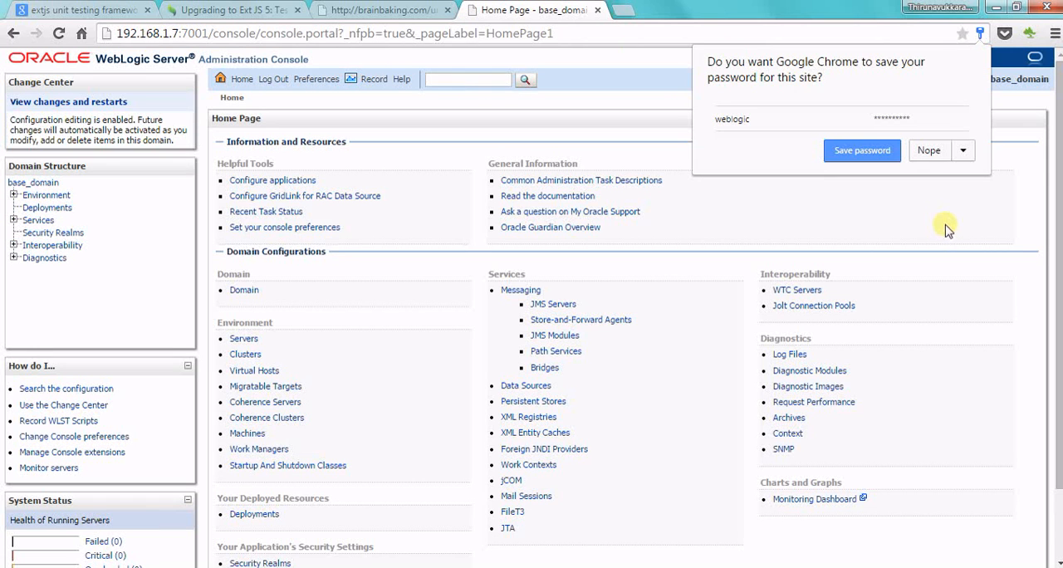
{"action": "left_click", "coordinate": [869, 151]}
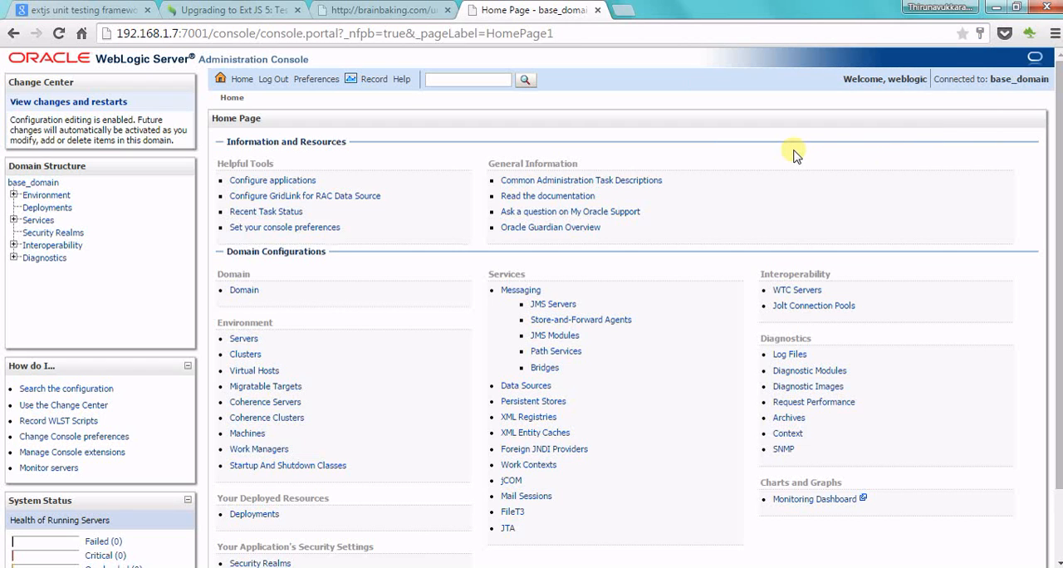